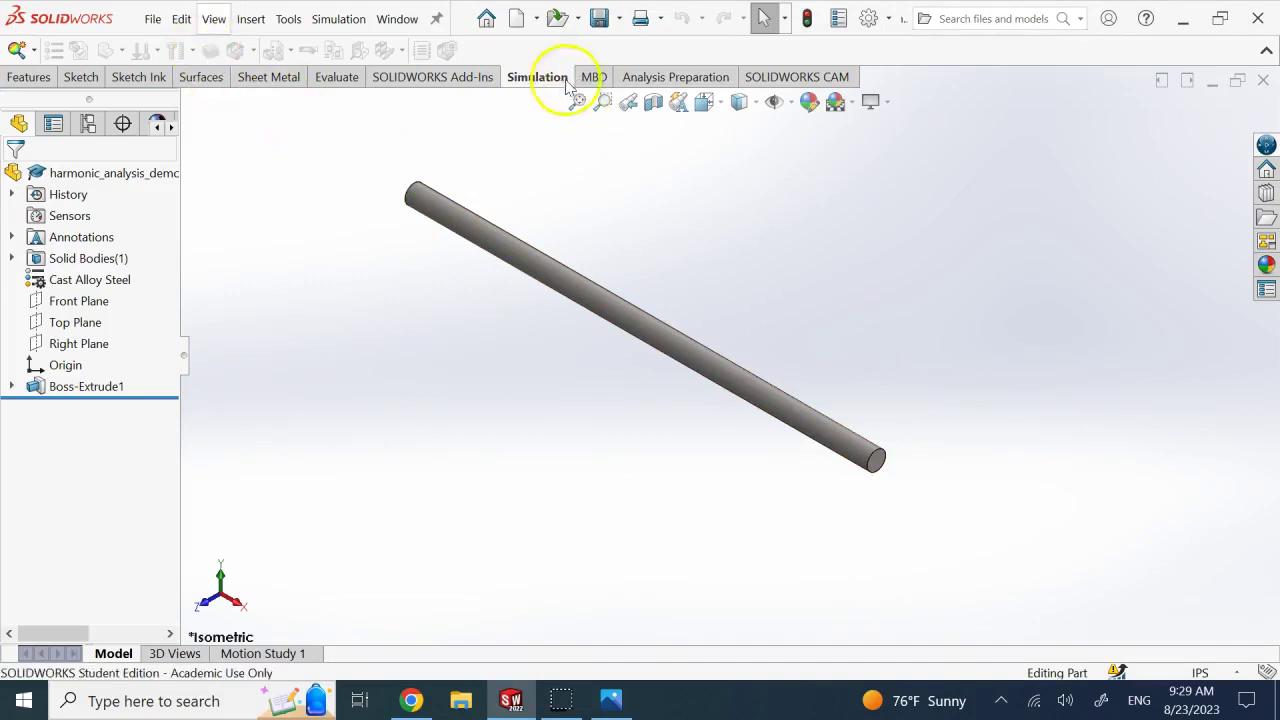
# - Create a new Linear Dynamic simulation study of the Harmonic type for the rod
pyautogui.click(36, 52)
pyautogui.click(62, 77)
pyautogui.scroll(-3, 100, 490)
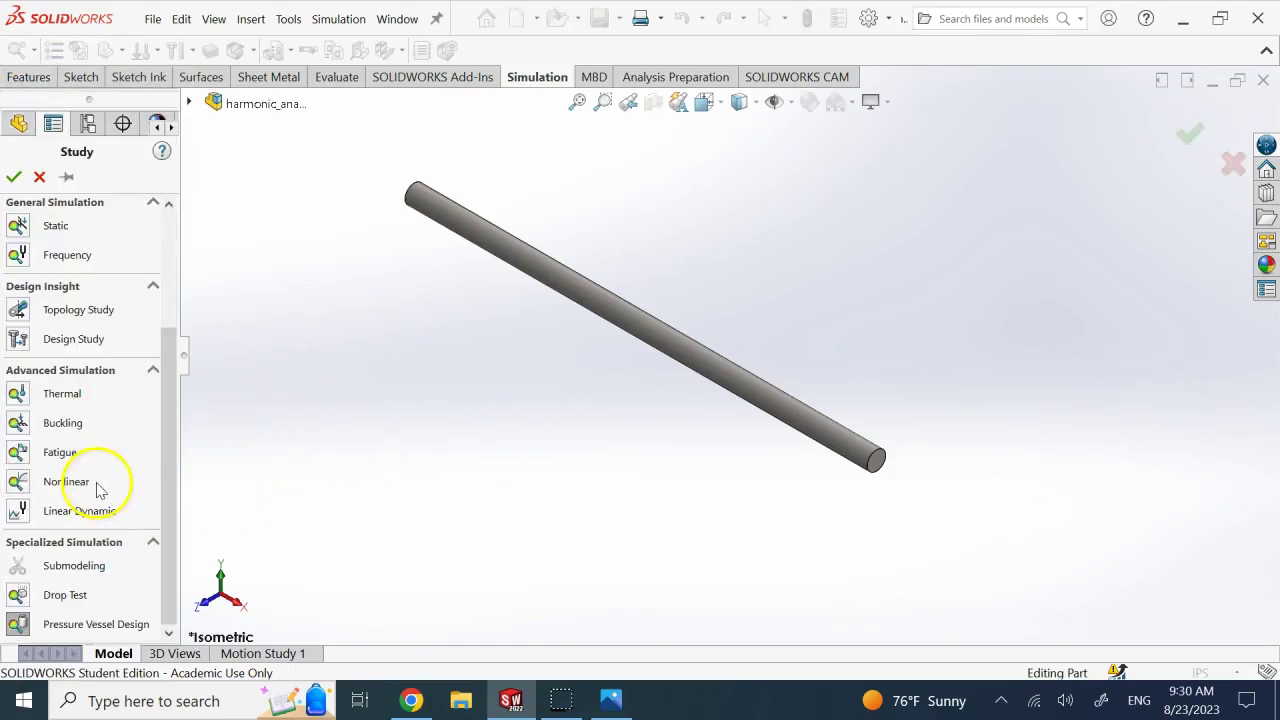
pyautogui.click(17, 515)
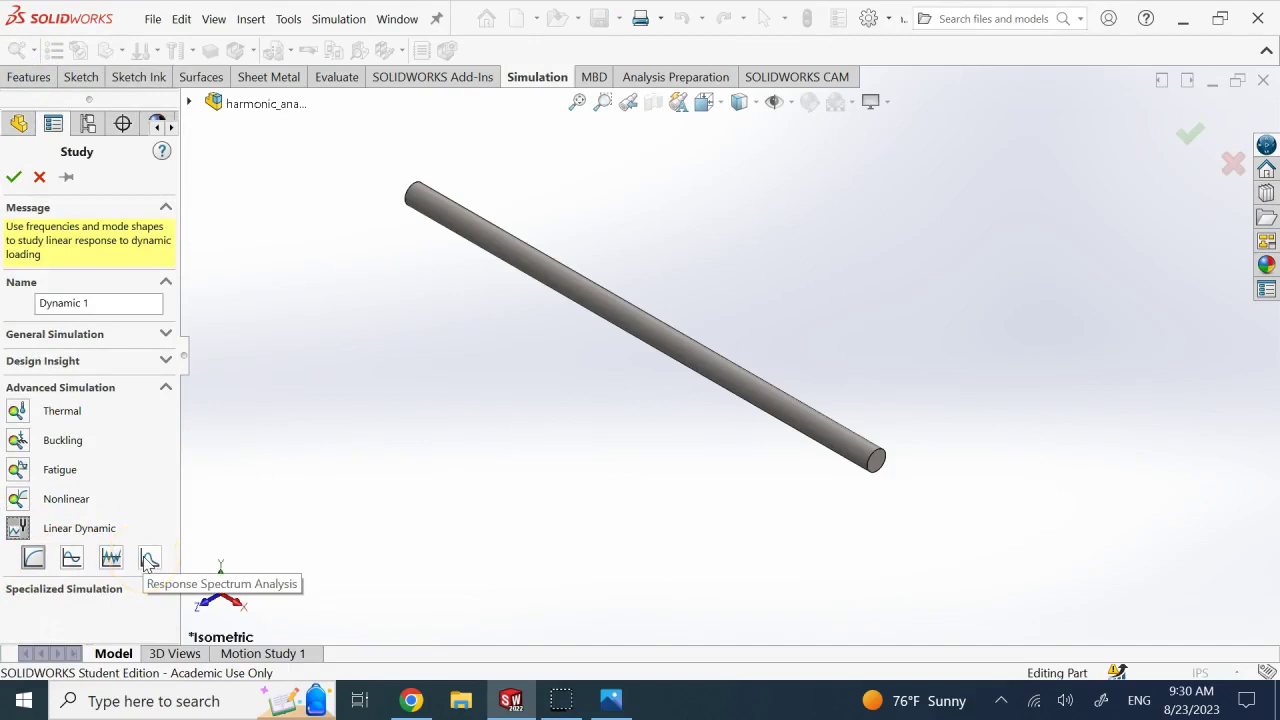
pyautogui.click(33, 558)
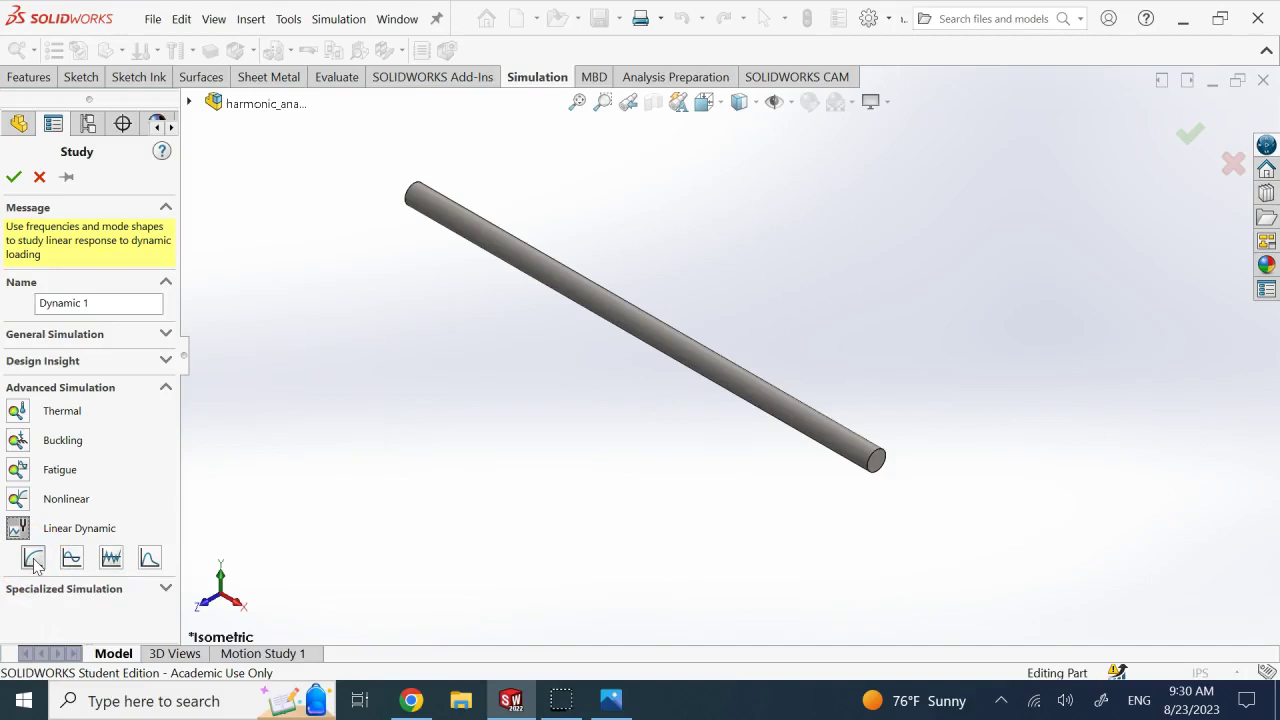
pyautogui.click(78, 562)
pyautogui.click(111, 559)
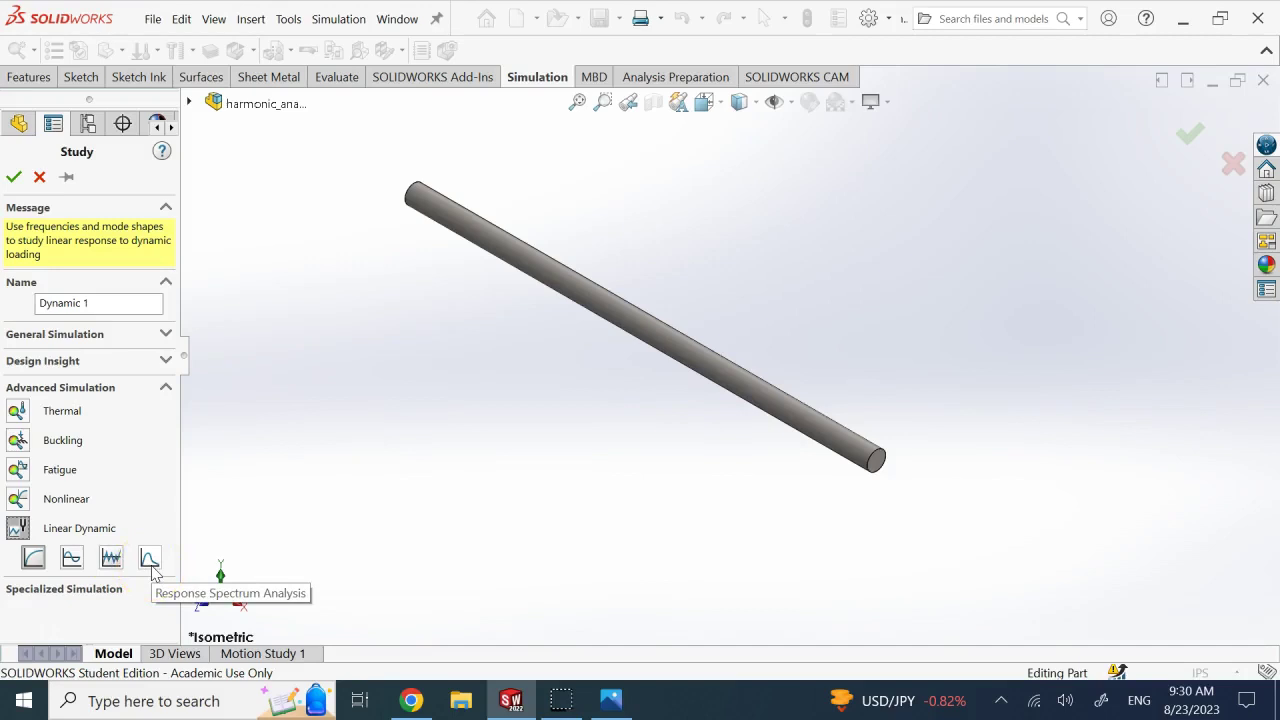
pyautogui.click(72, 560)
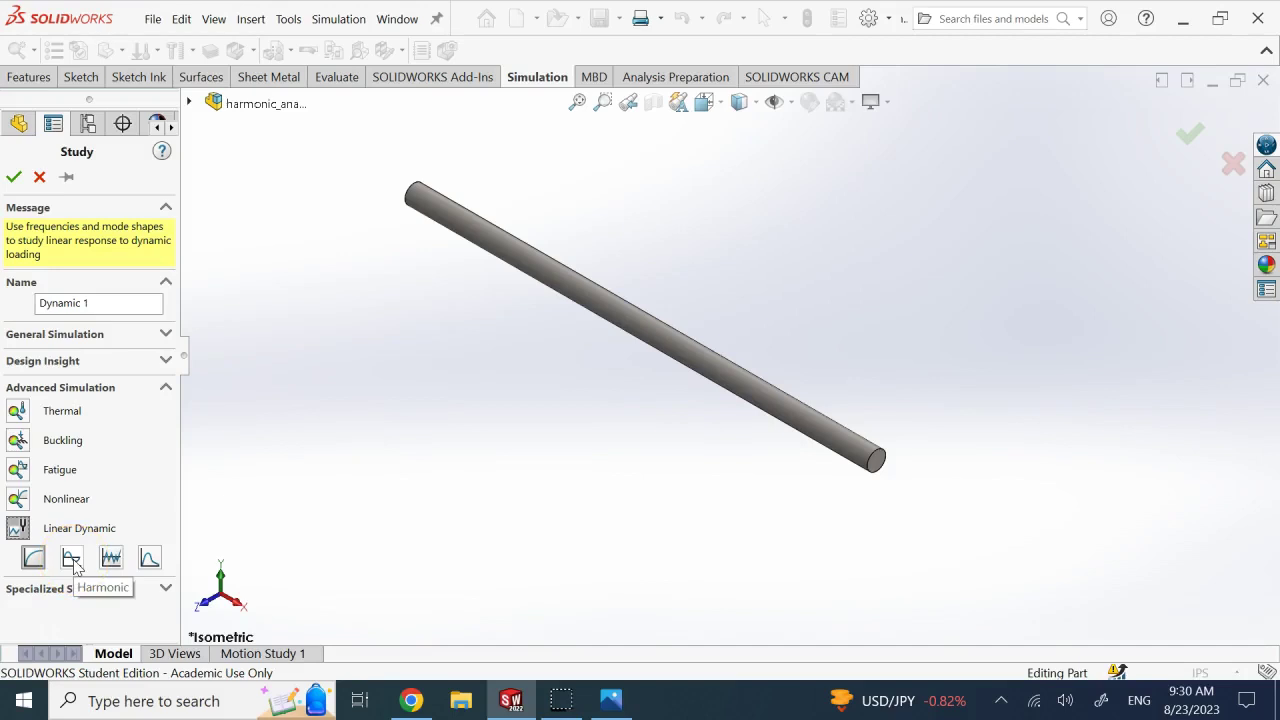
pyautogui.click(13, 178)
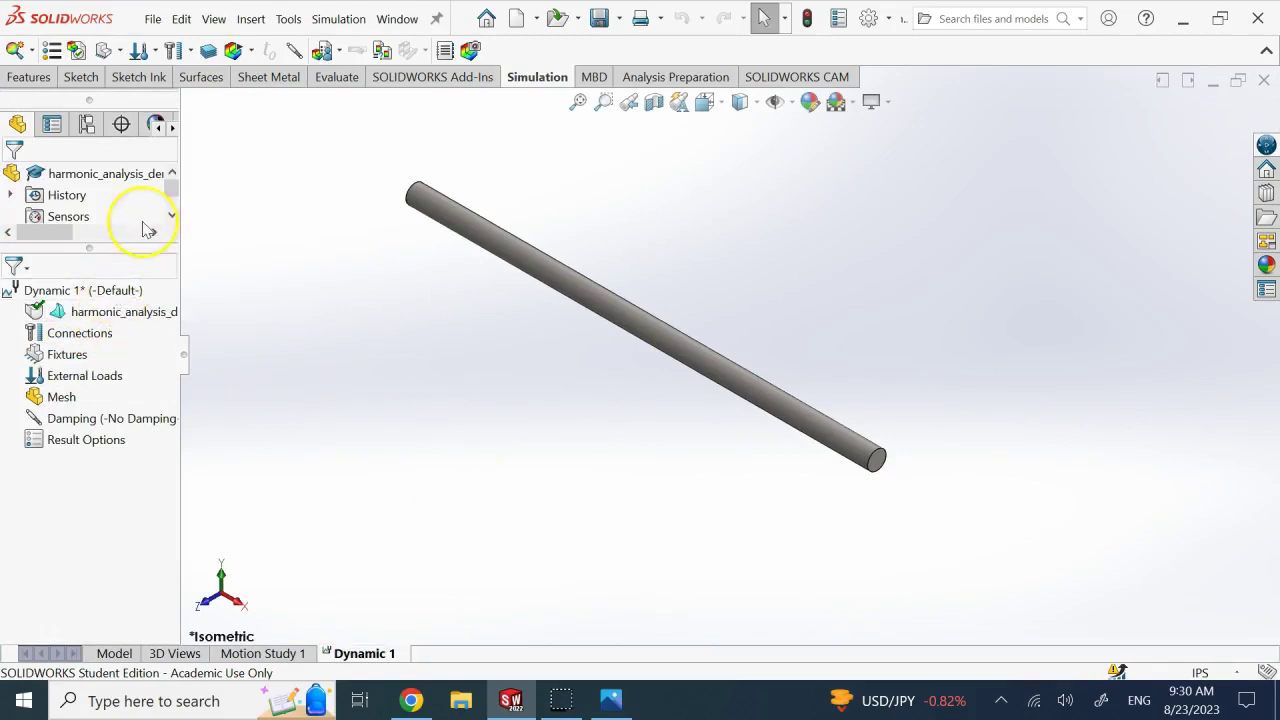
# - Review the harmonic study's frequency options and operating frequency limits, then close its properties without changes
pyautogui.rightClick(95, 290)
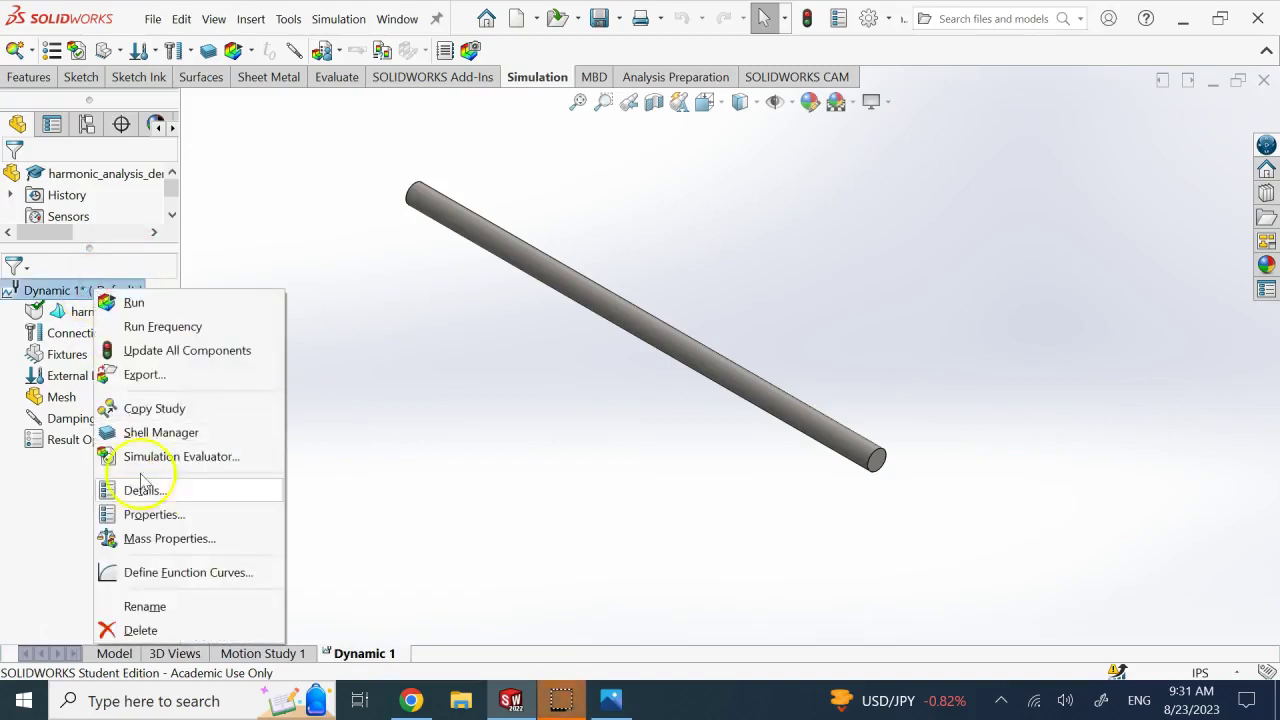
pyautogui.click(148, 514)
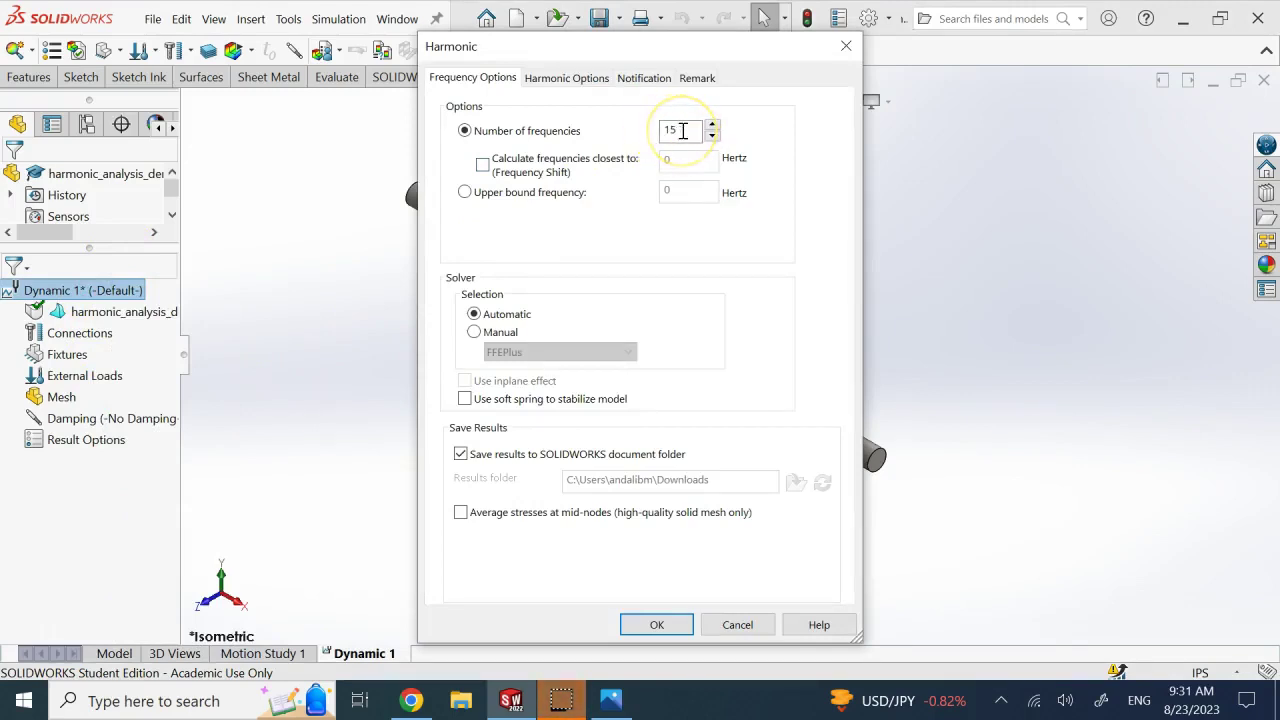
pyautogui.click(566, 77)
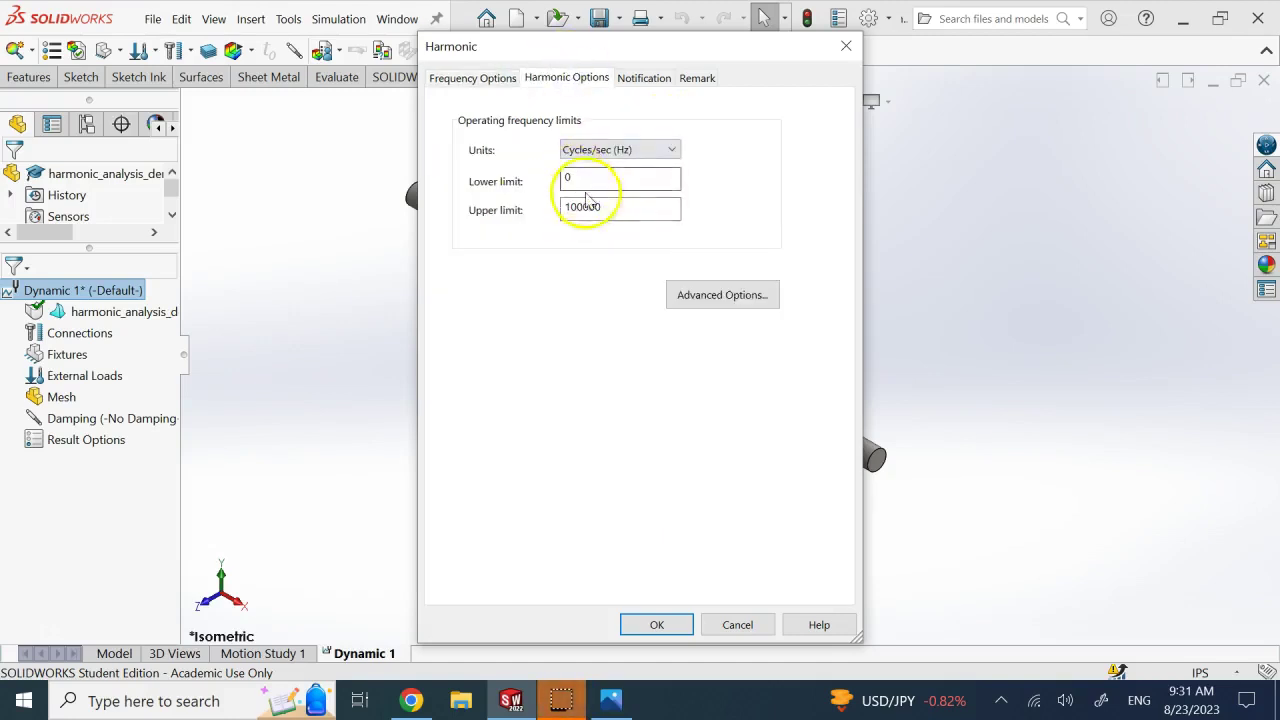
pyautogui.click(487, 78)
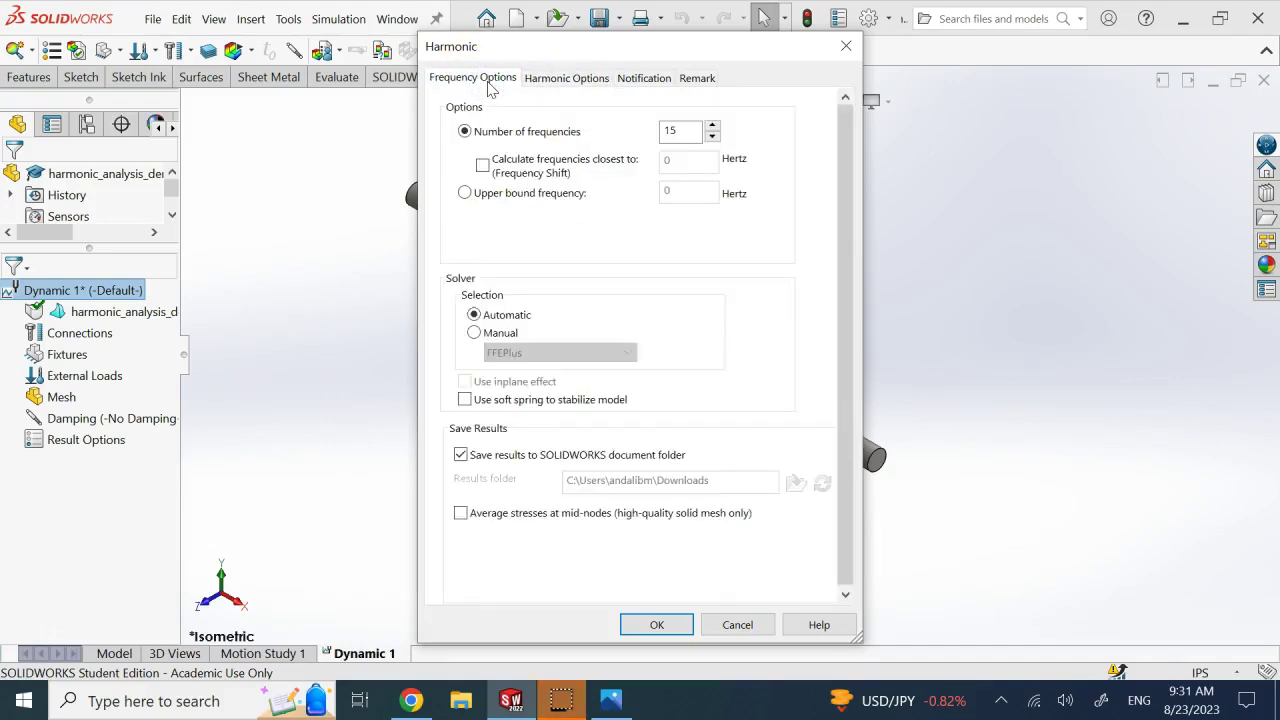
pyautogui.click(740, 624)
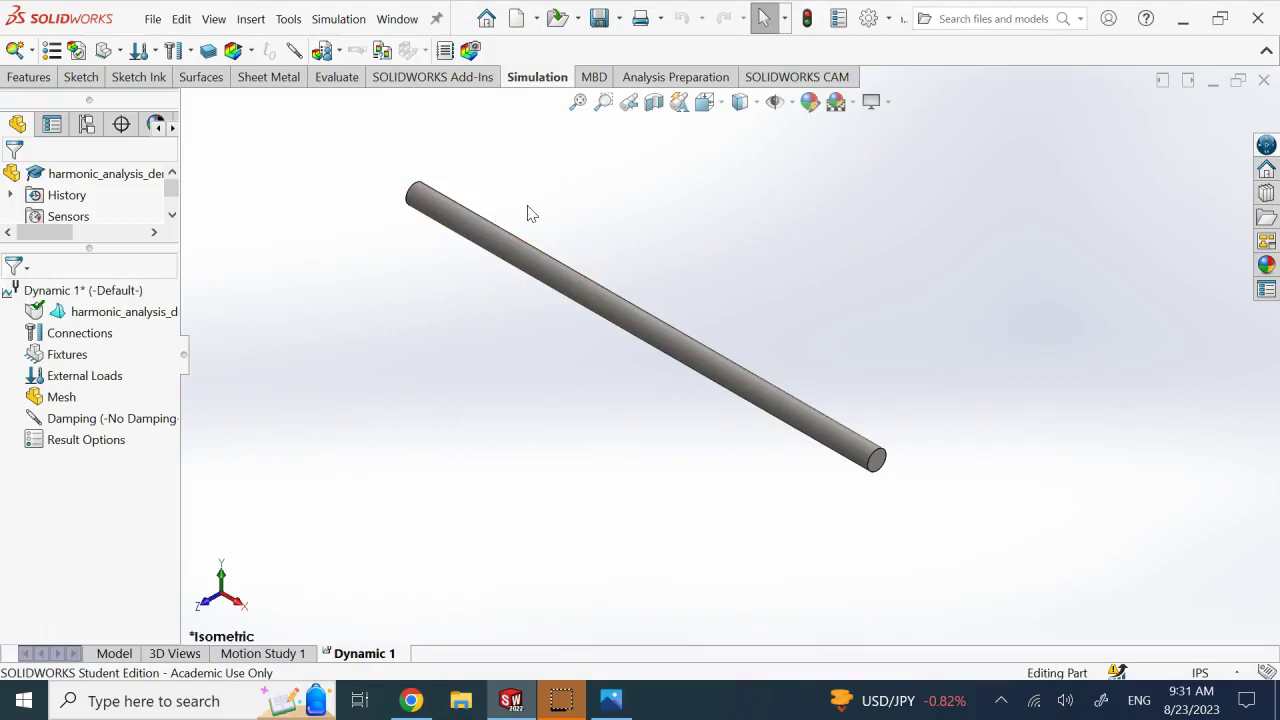
# - Create a new Frequency study for the rod to find its natural frequencies
pyautogui.click(409, 195)
pyautogui.click(862, 482)
pyautogui.click(18, 50)
pyautogui.click(63, 78)
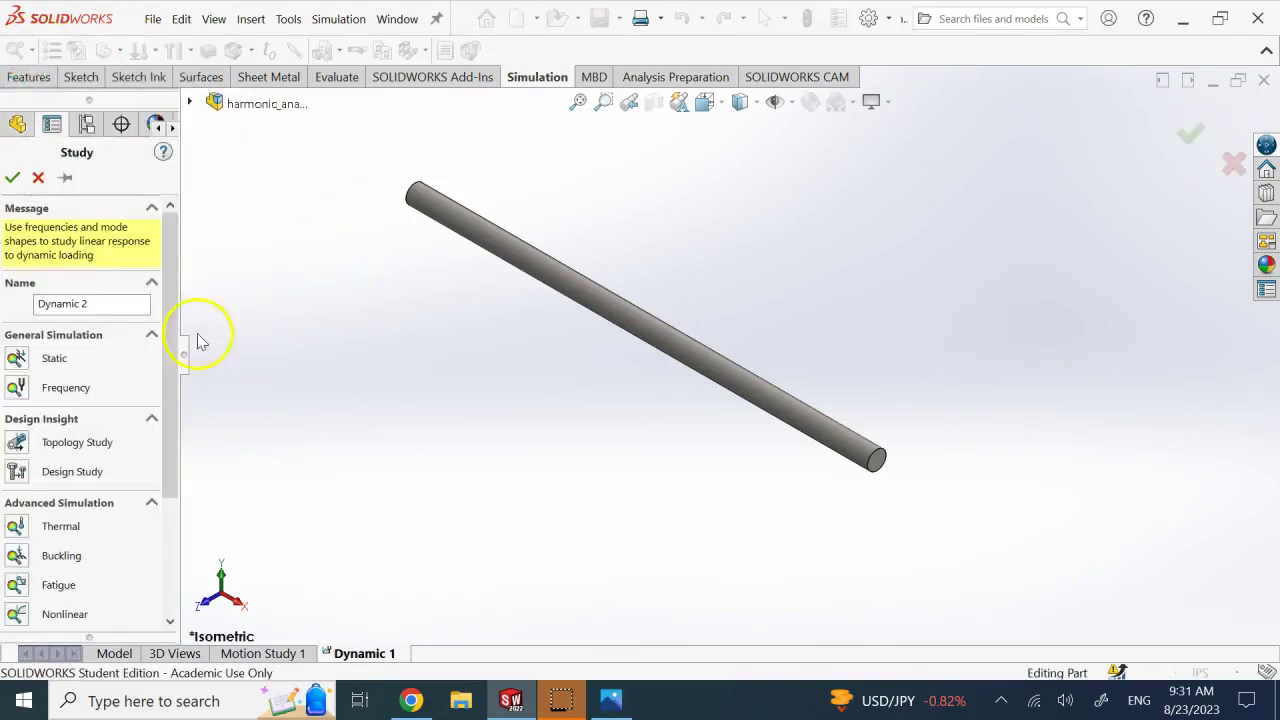
pyautogui.click(16, 376)
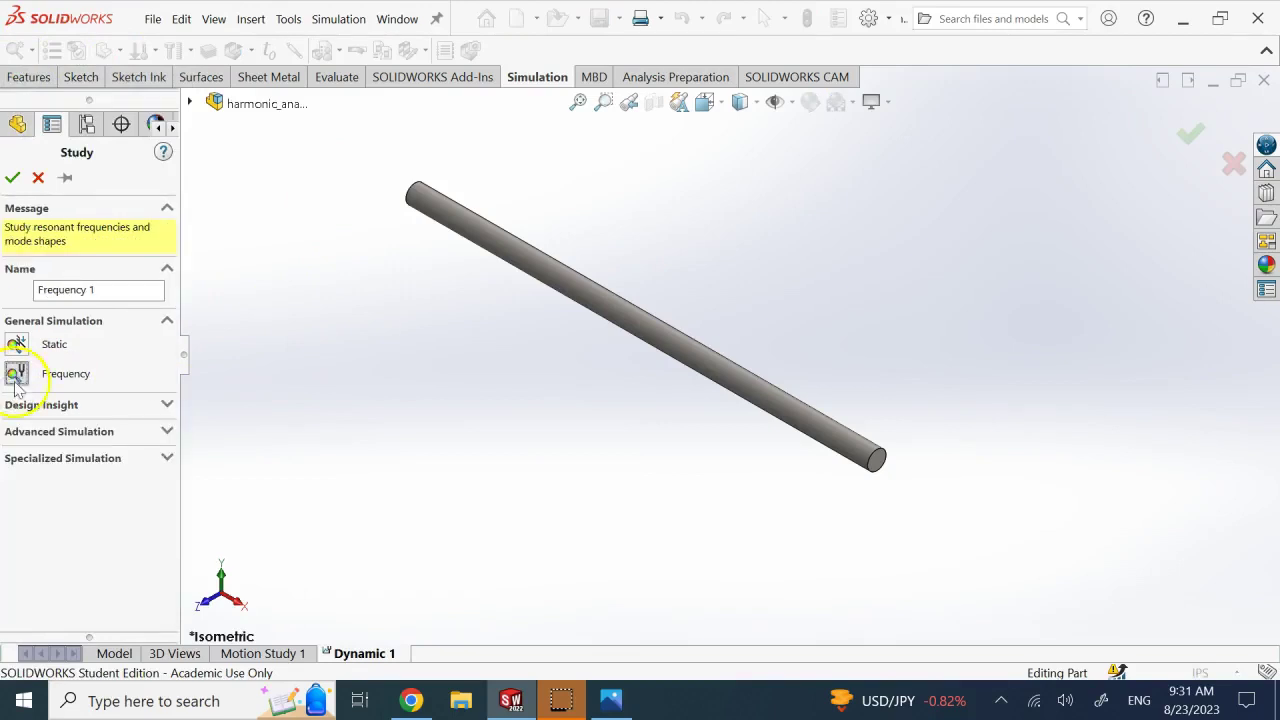
pyautogui.click(10, 182)
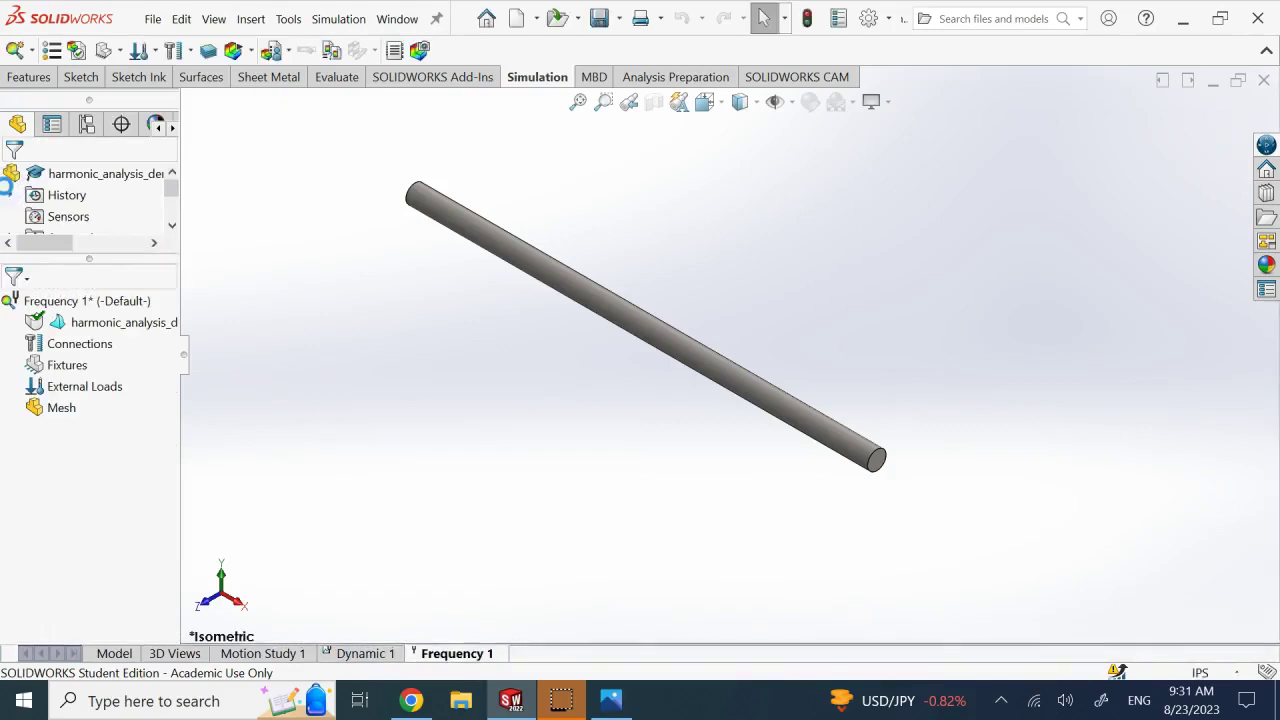
# - Apply a Fixed Geometry fixture to the rod's far circular end face in the frequency study
pyautogui.rightClick(84, 370)
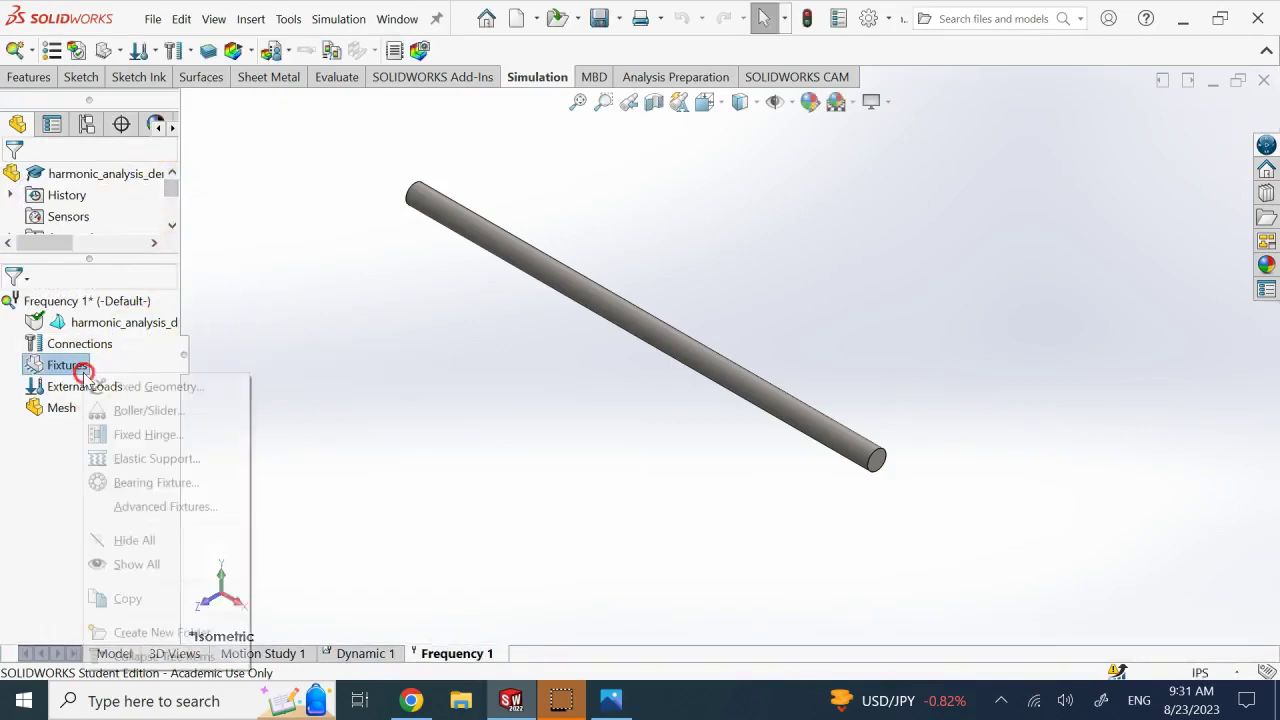
pyautogui.click(135, 386)
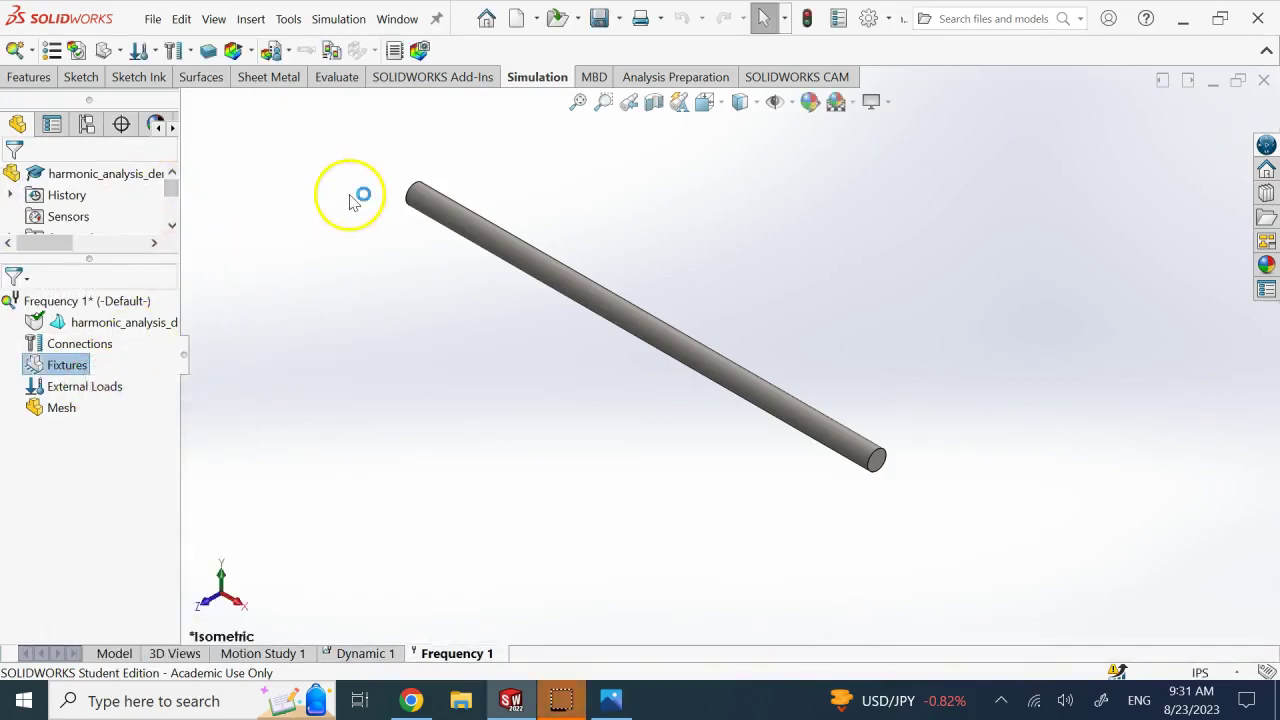
pyautogui.moveTo(349, 195); pyautogui.dragTo(374, 206, button='middle')
pyautogui.click(400, 194)
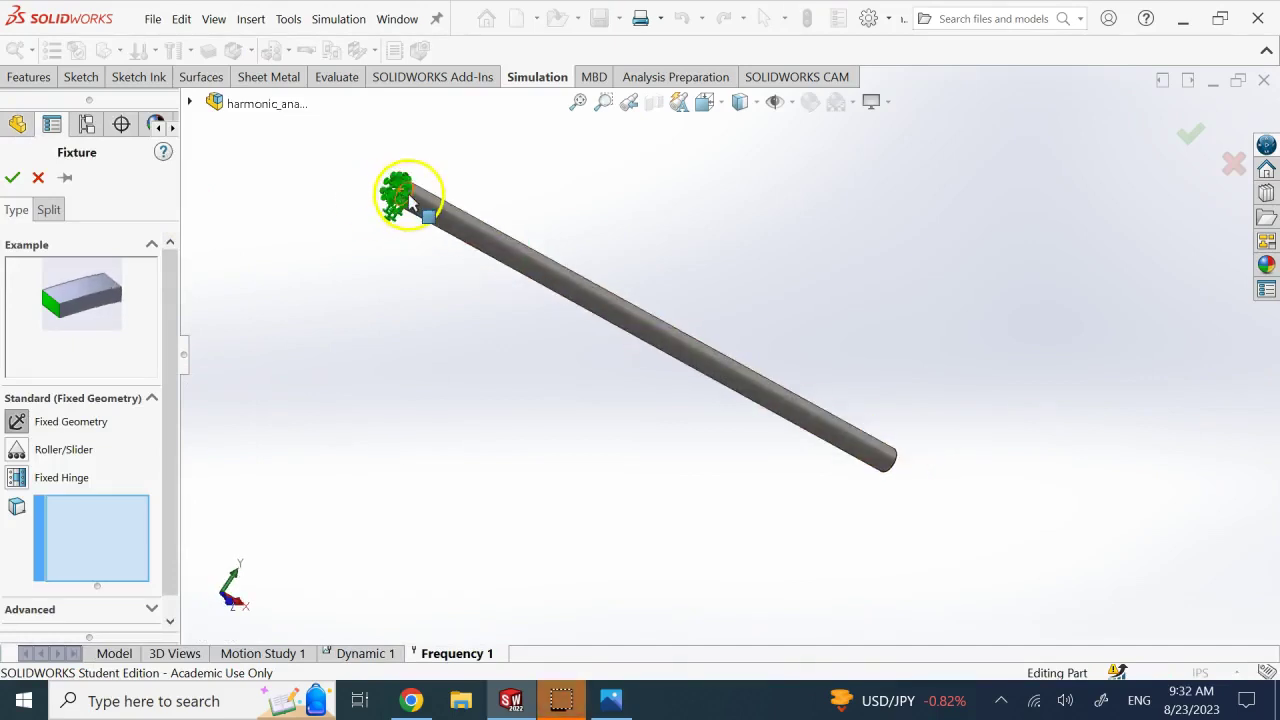
pyautogui.click(12, 177)
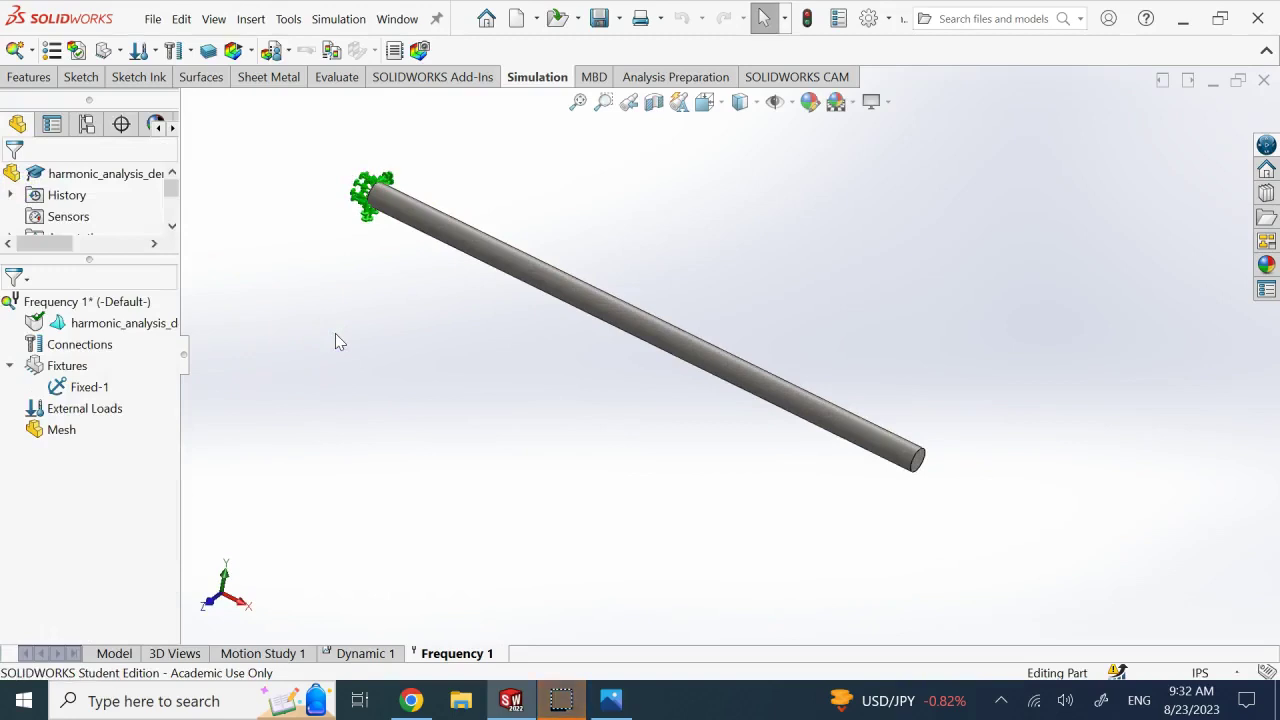
# - Mesh the rod with the default settings and run the frequency study
pyautogui.rightClick(70, 429)
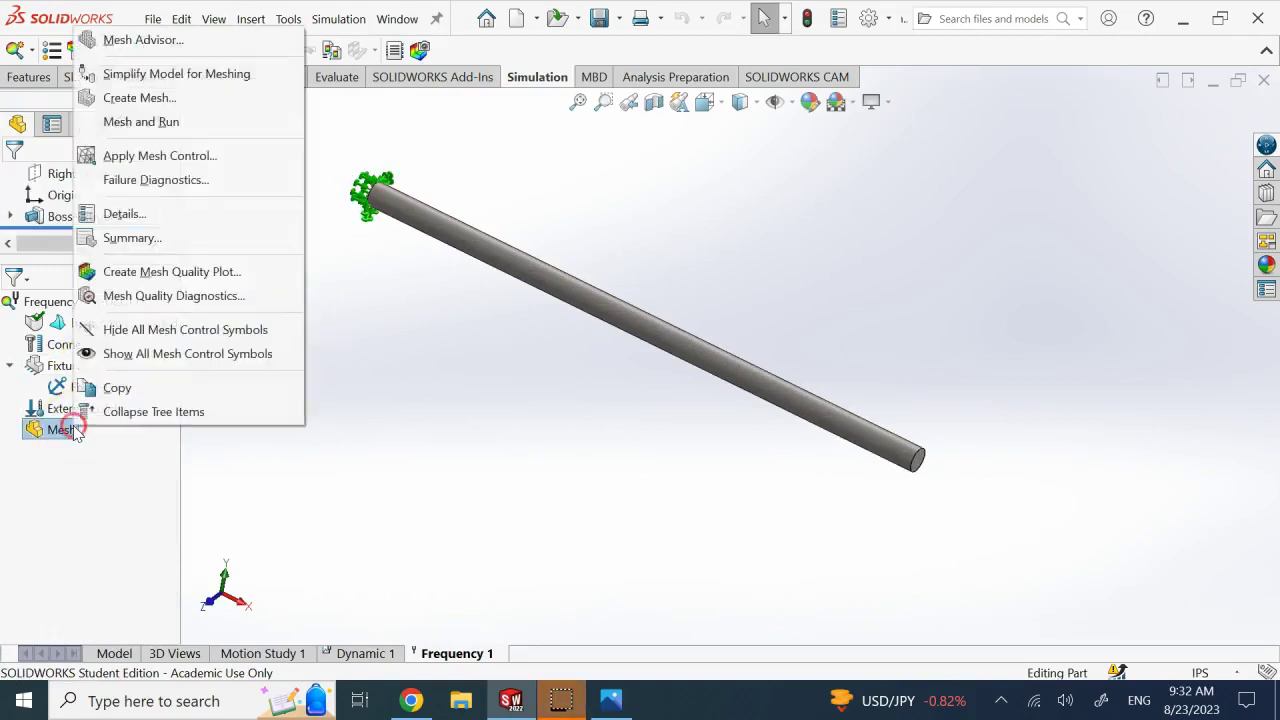
pyautogui.click(141, 121)
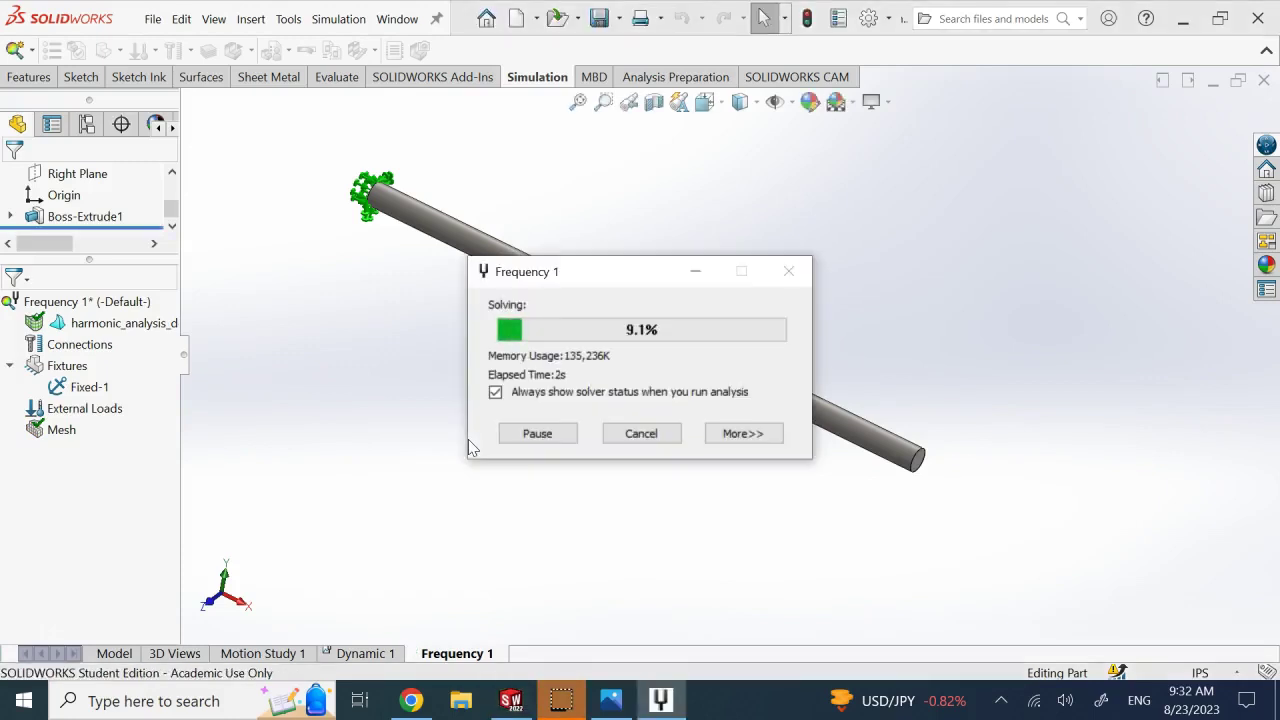
pyautogui.click(234, 486)
pyautogui.click(229, 491)
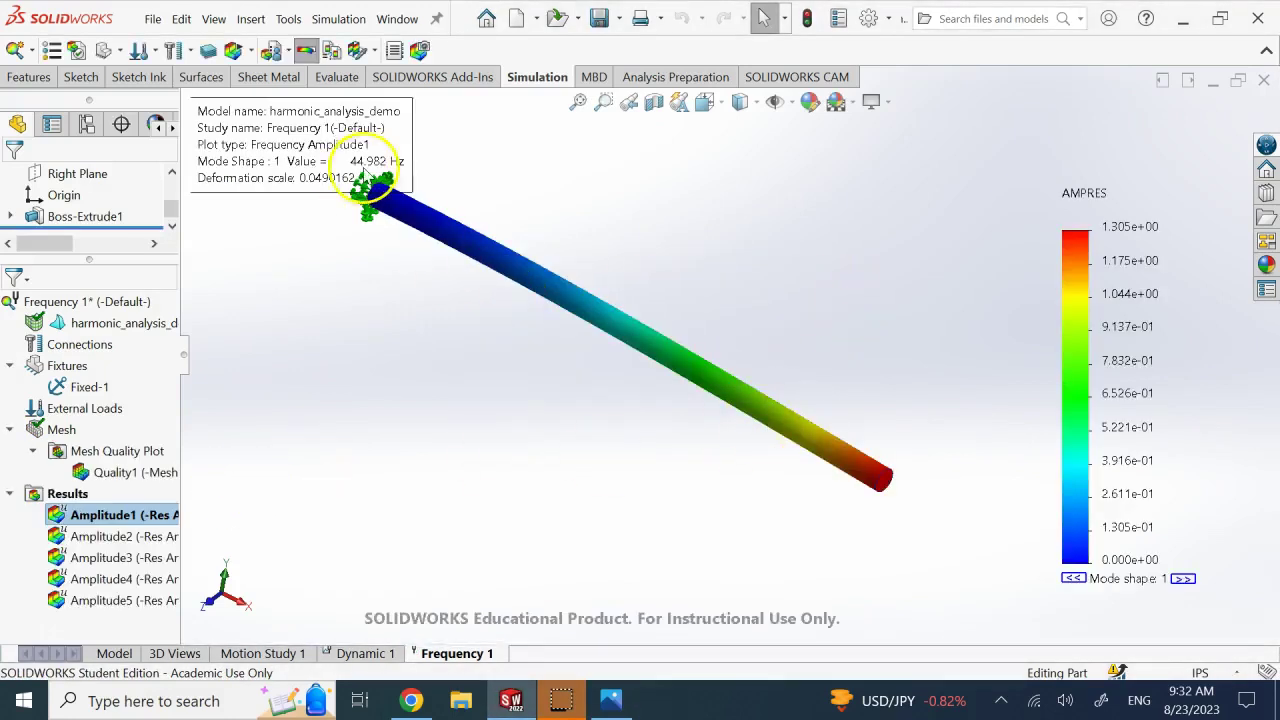
# - Examine the amplitude plots for mode shapes 2 to 5 and their natural frequencies
pyautogui.click(137, 537)
pyautogui.doubleClick(137, 537)
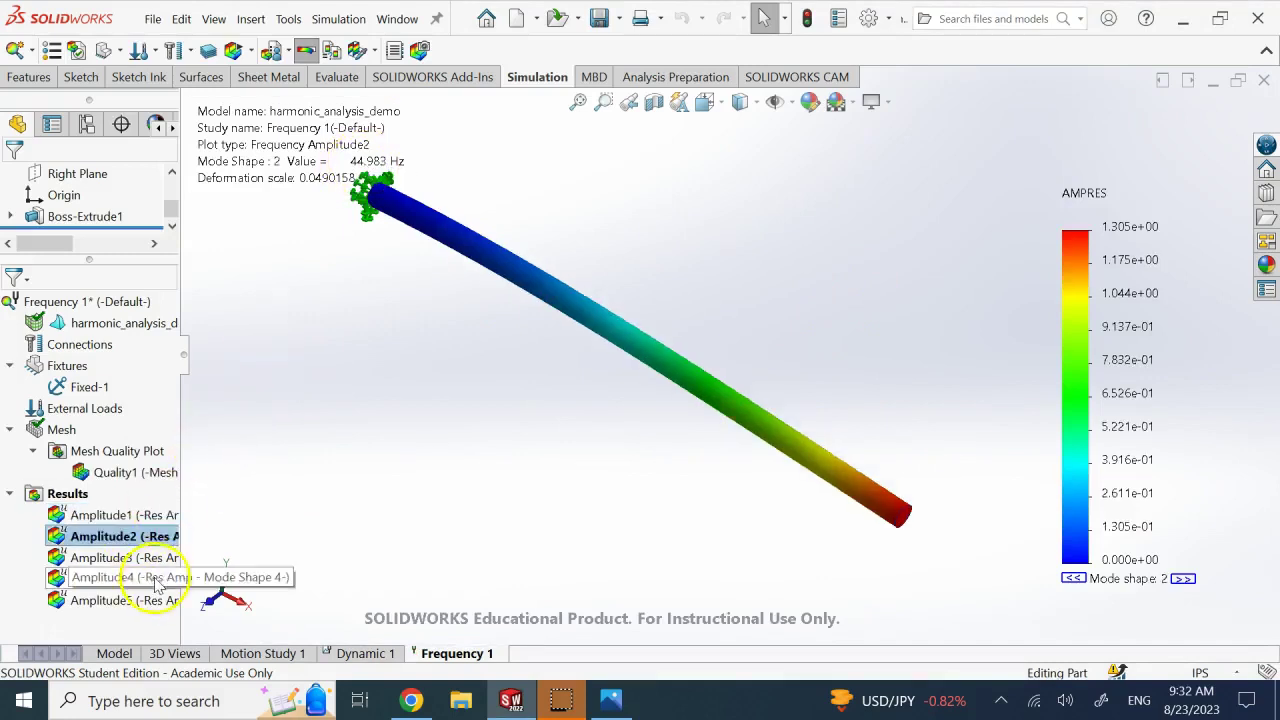
pyautogui.click(131, 556)
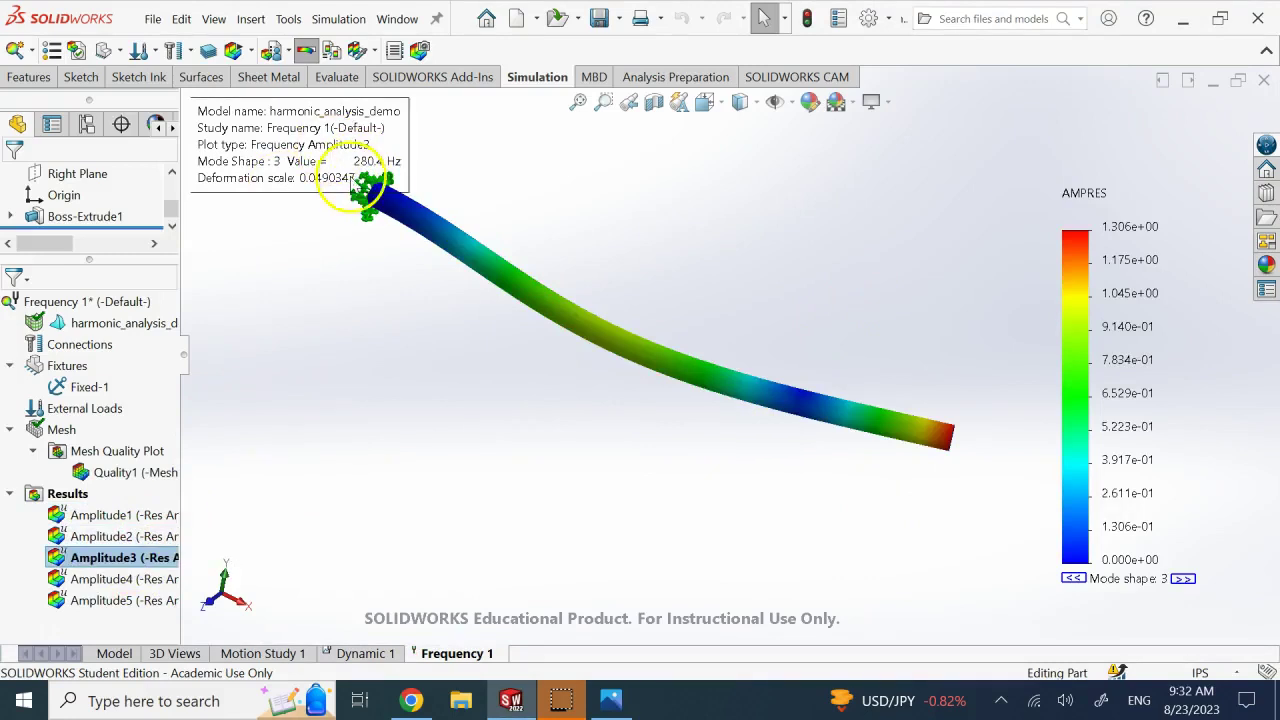
pyautogui.click(130, 556)
pyautogui.doubleClick(126, 578)
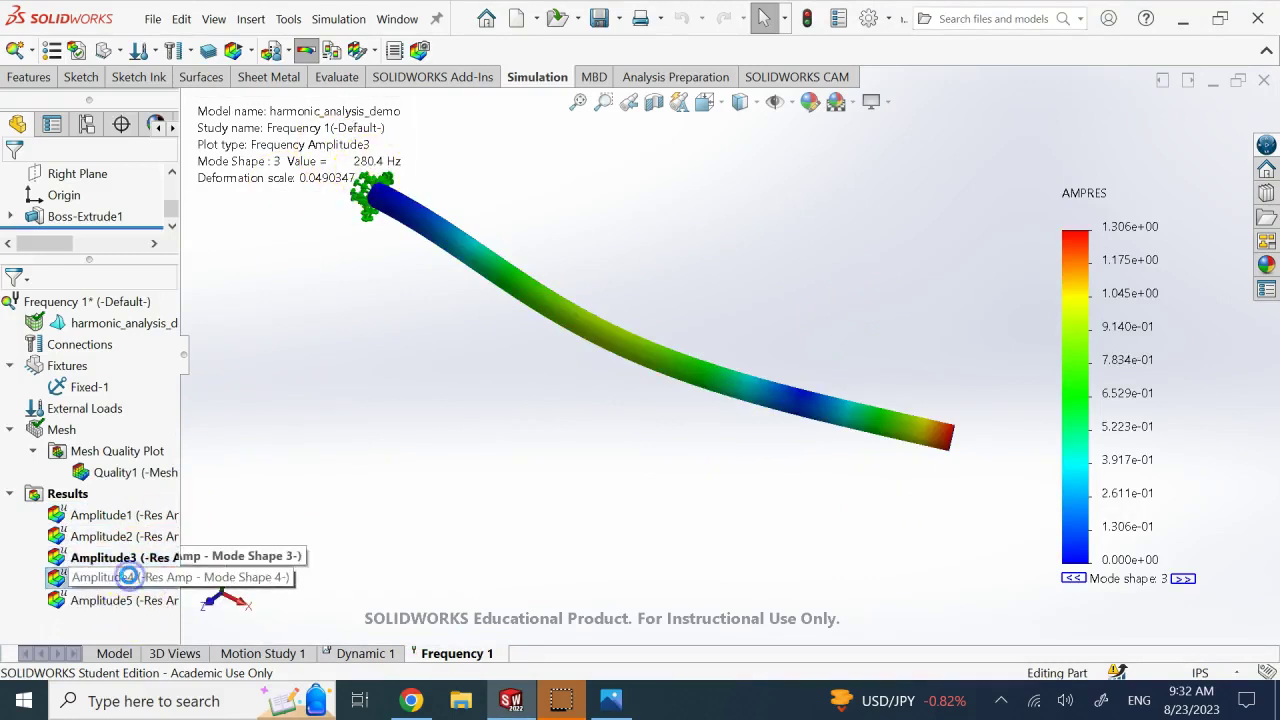
pyautogui.doubleClick(130, 596)
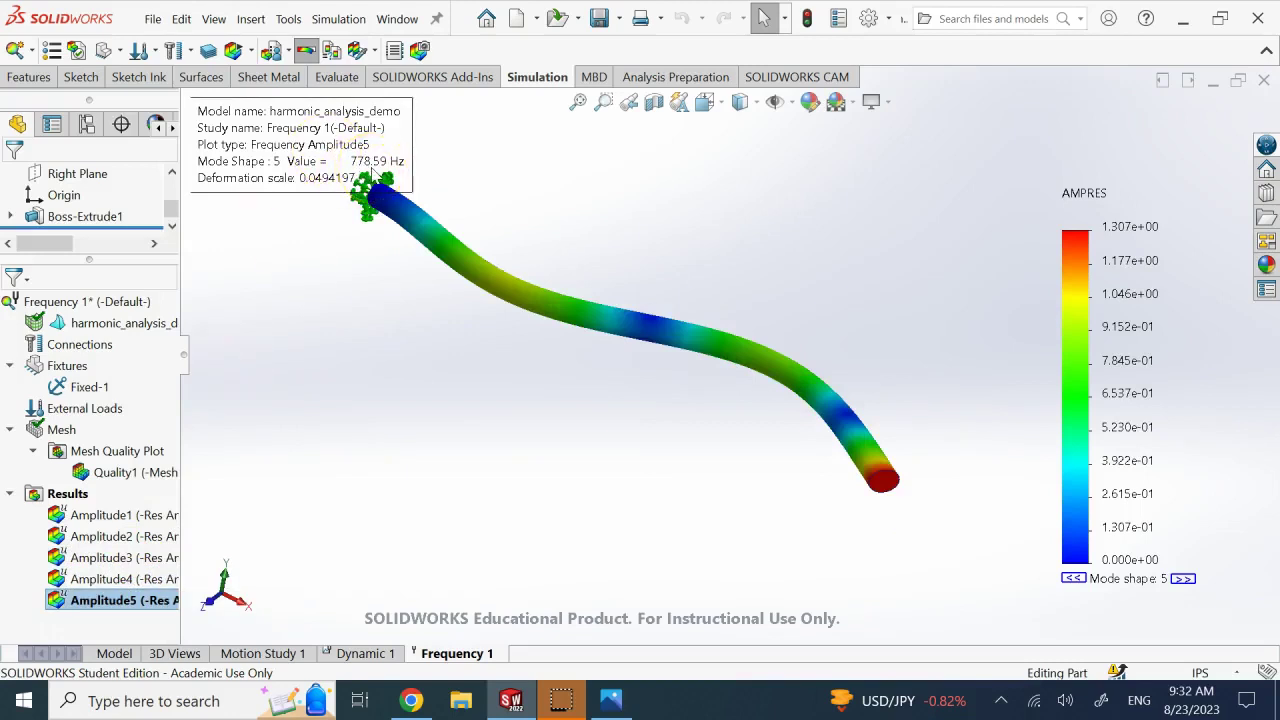
pyautogui.doubleClick(117, 579)
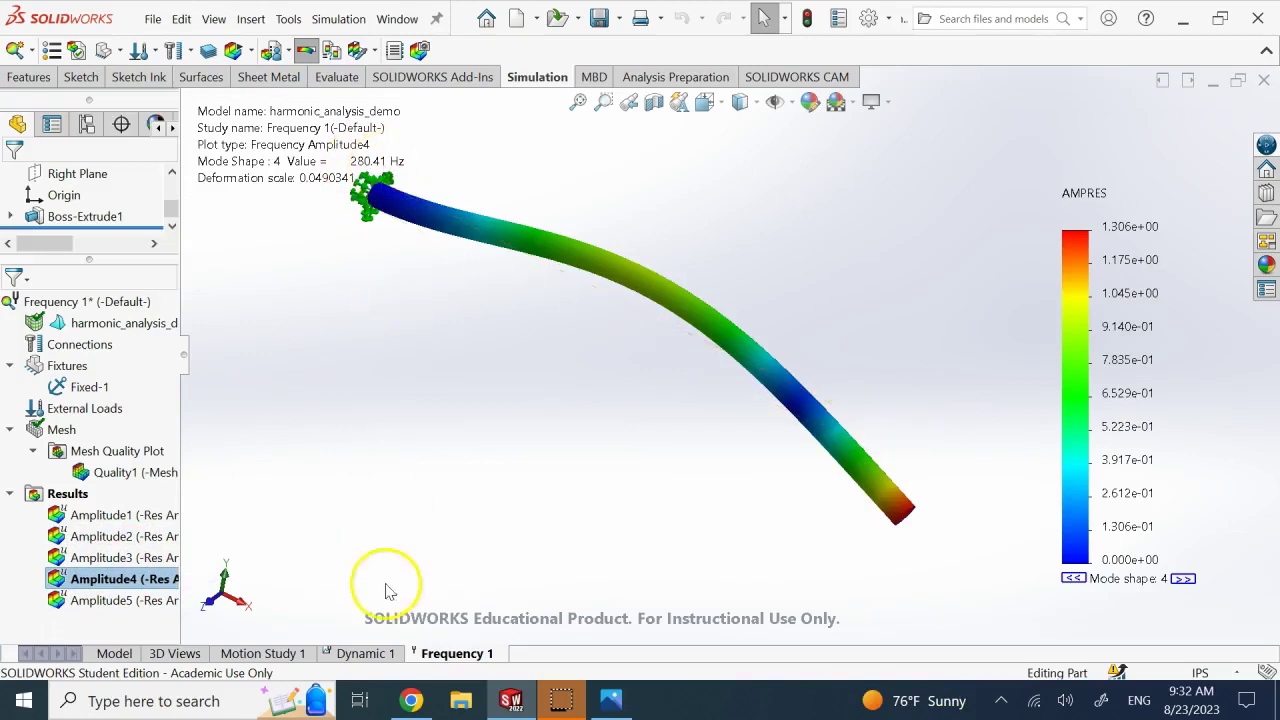
# - Set the number of frequencies to 2 in the properties of the harmonic study Dynamic 1
pyautogui.click(364, 653)
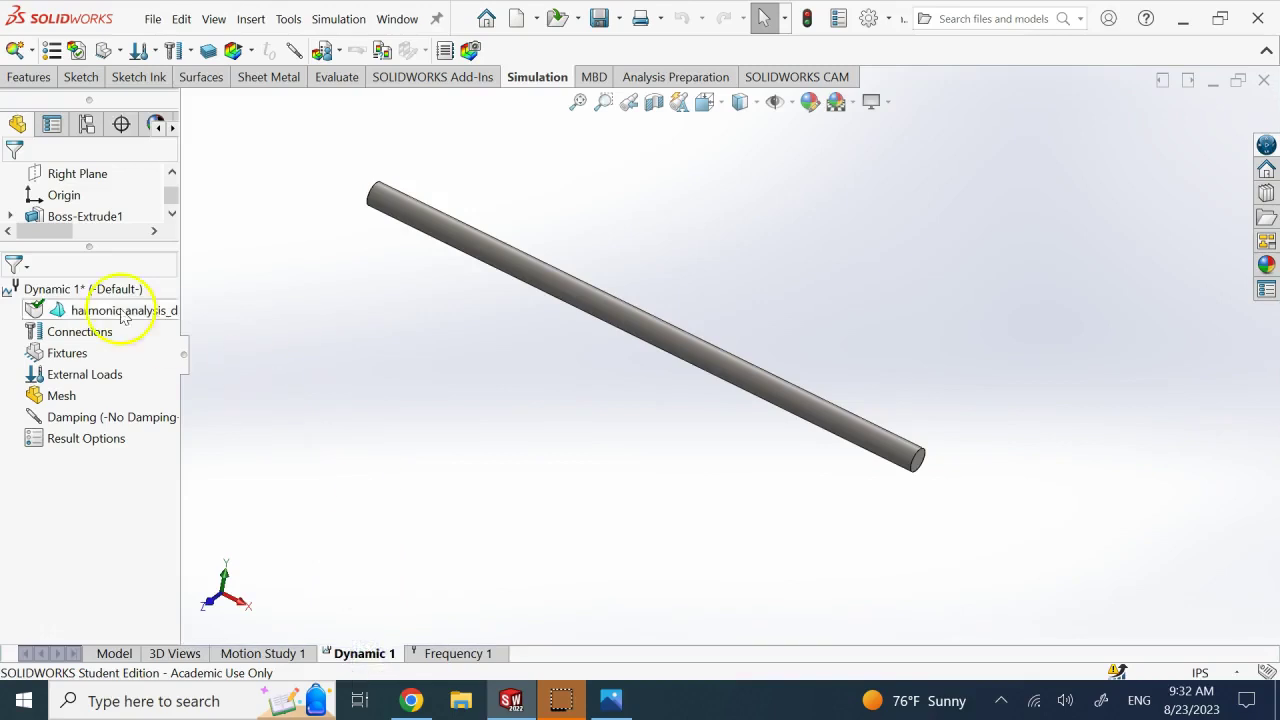
pyautogui.rightClick(95, 289)
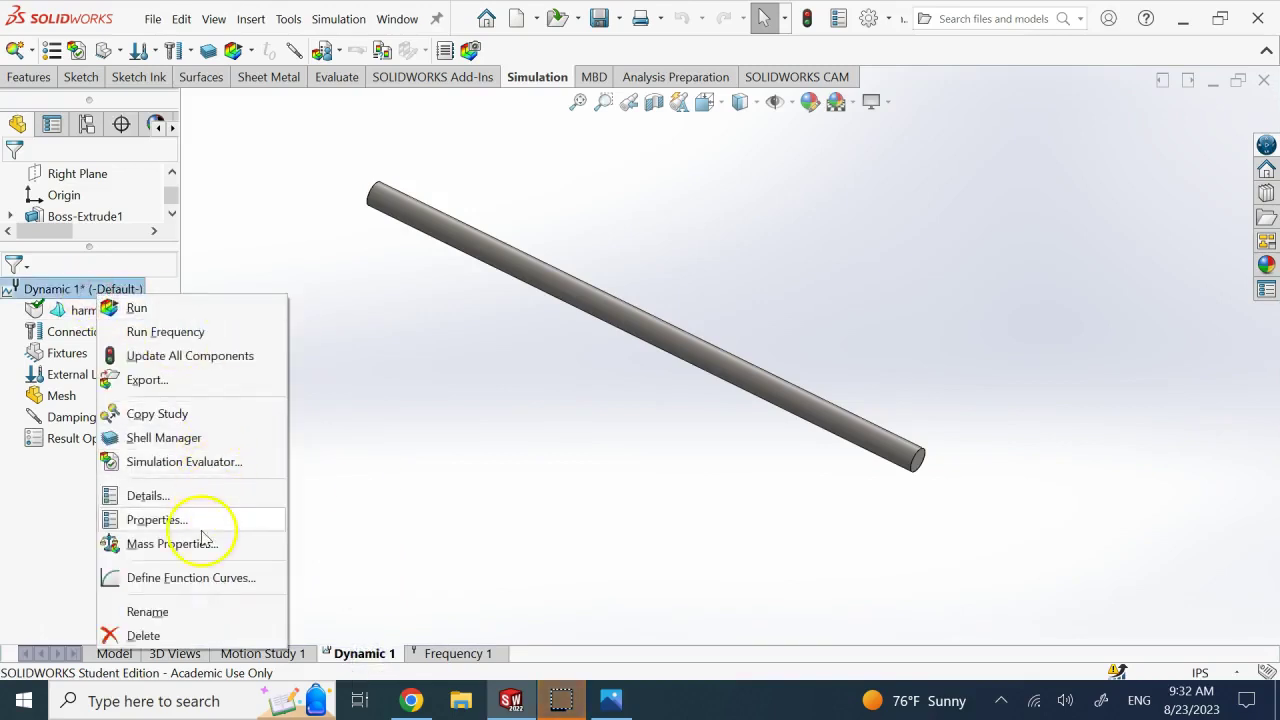
pyautogui.click(198, 521)
pyautogui.doubleClick(680, 130)
pyautogui.write('2')
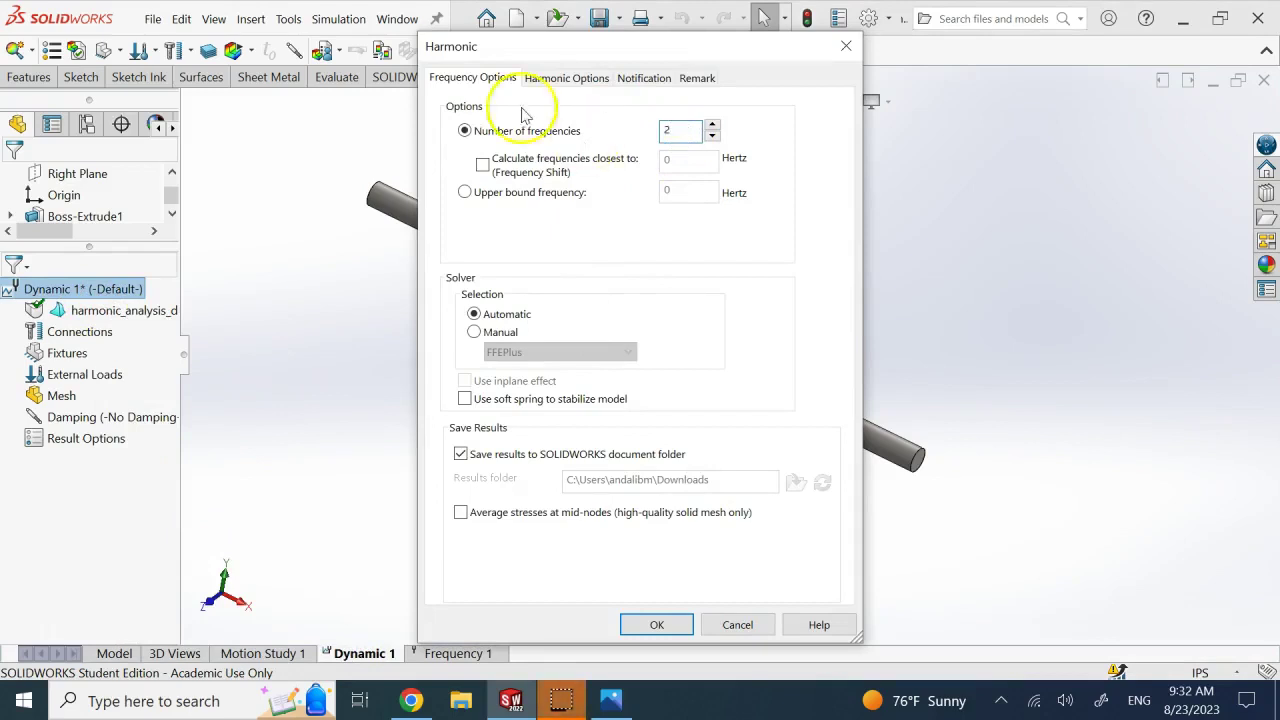
# - Set the upper operating frequency limit to 400 Hz in the harmonic options
pyautogui.click(563, 78)
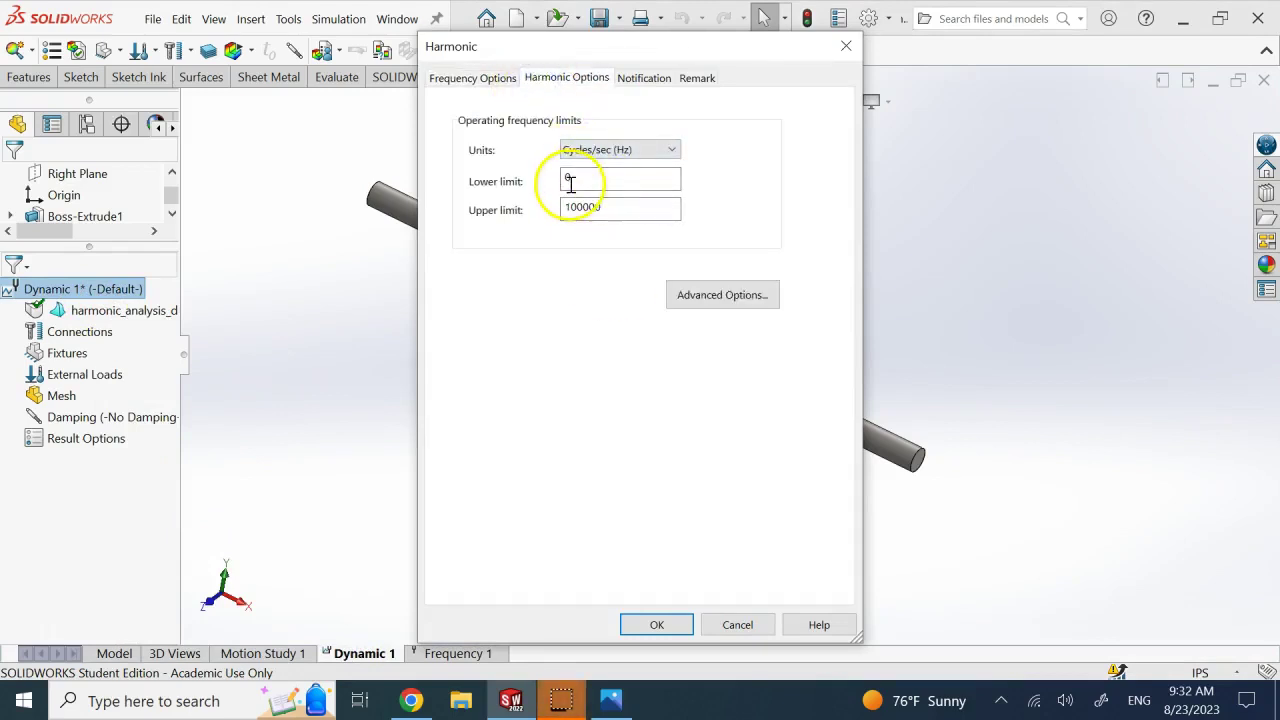
pyautogui.click(608, 204)
pyautogui.doubleClick(608, 204)
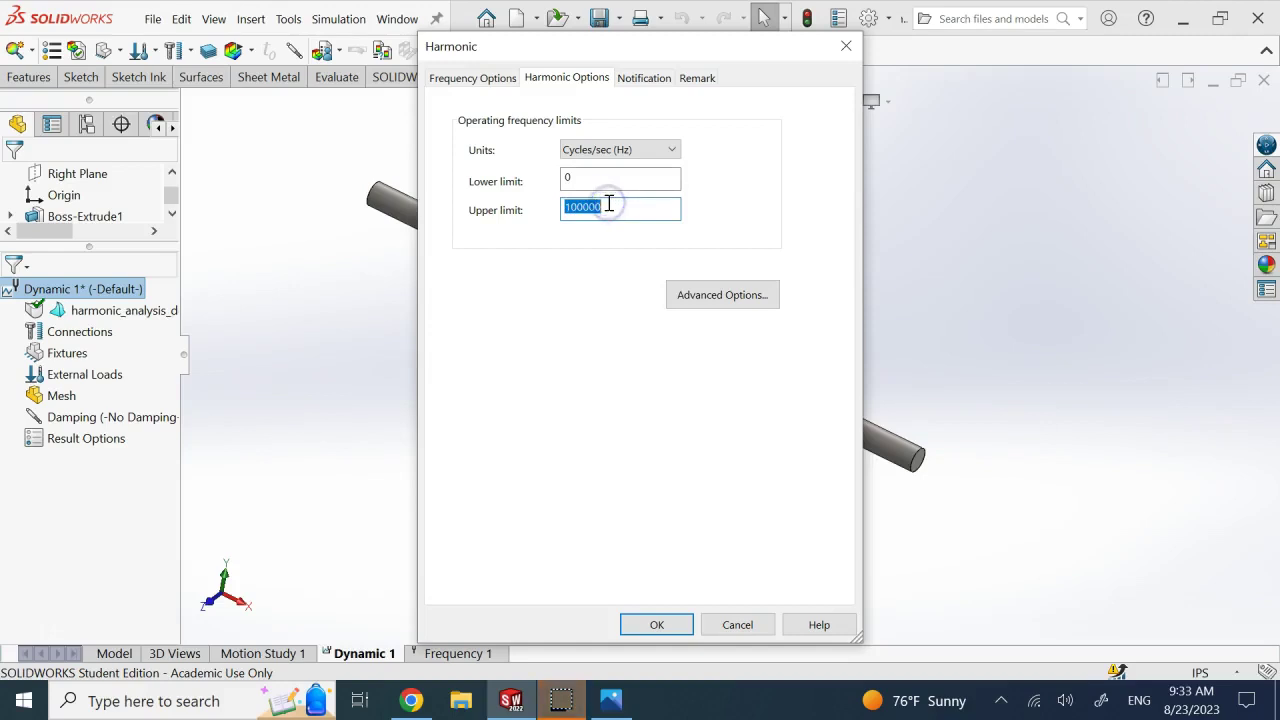
pyautogui.write('4')
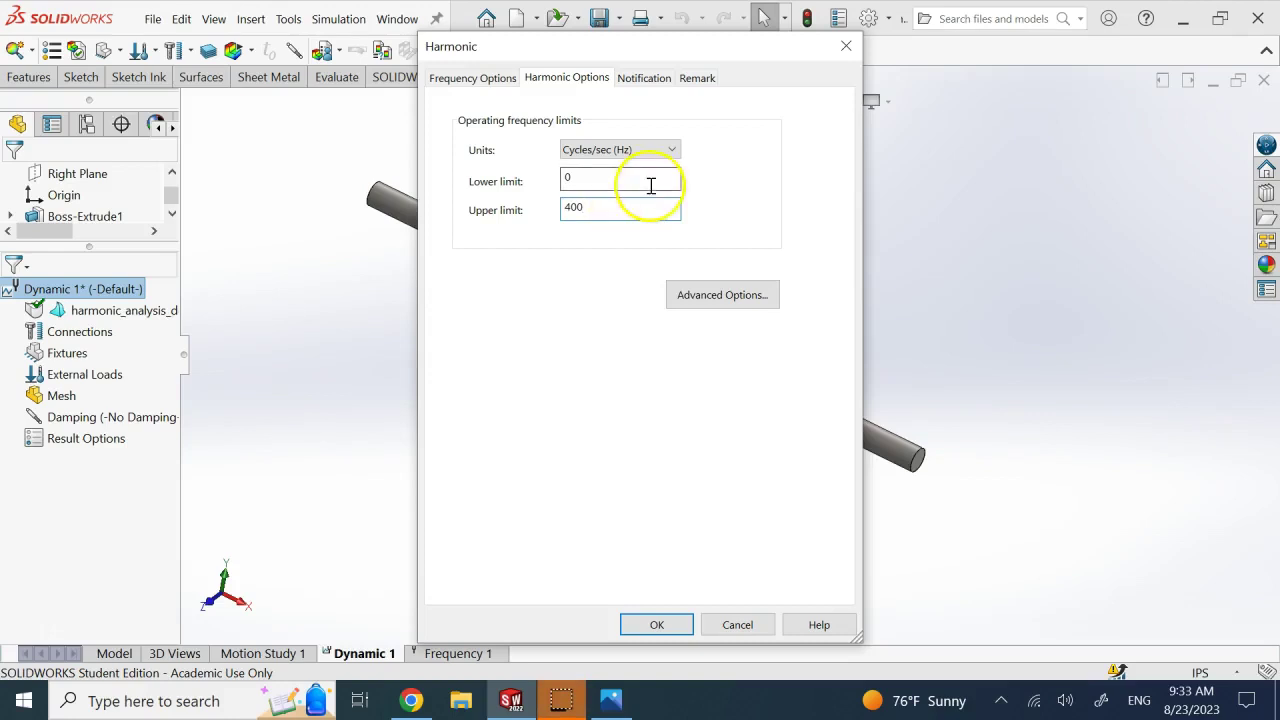
# - Set the number of points for each frequency to 3 in the advanced harmonic options
pyautogui.click(722, 295)
pyautogui.click(691, 133)
pyautogui.doubleClick(691, 133)
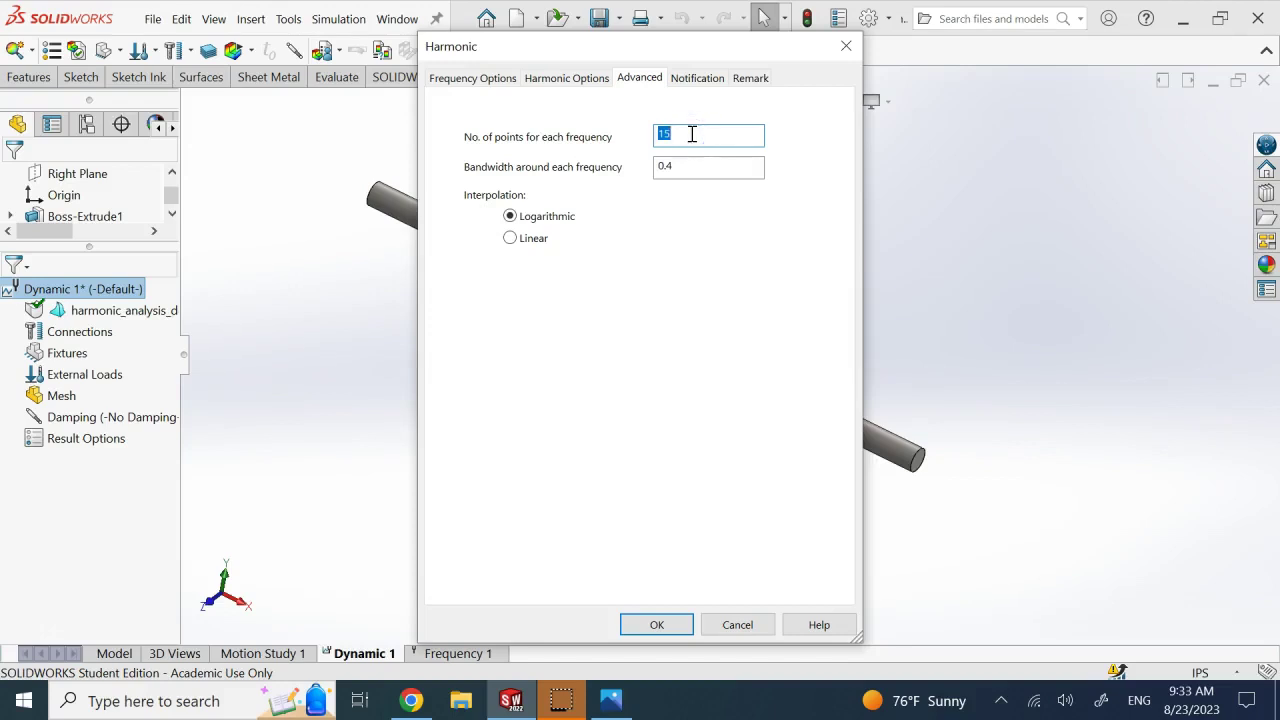
pyautogui.click(472, 78)
pyautogui.click(668, 135)
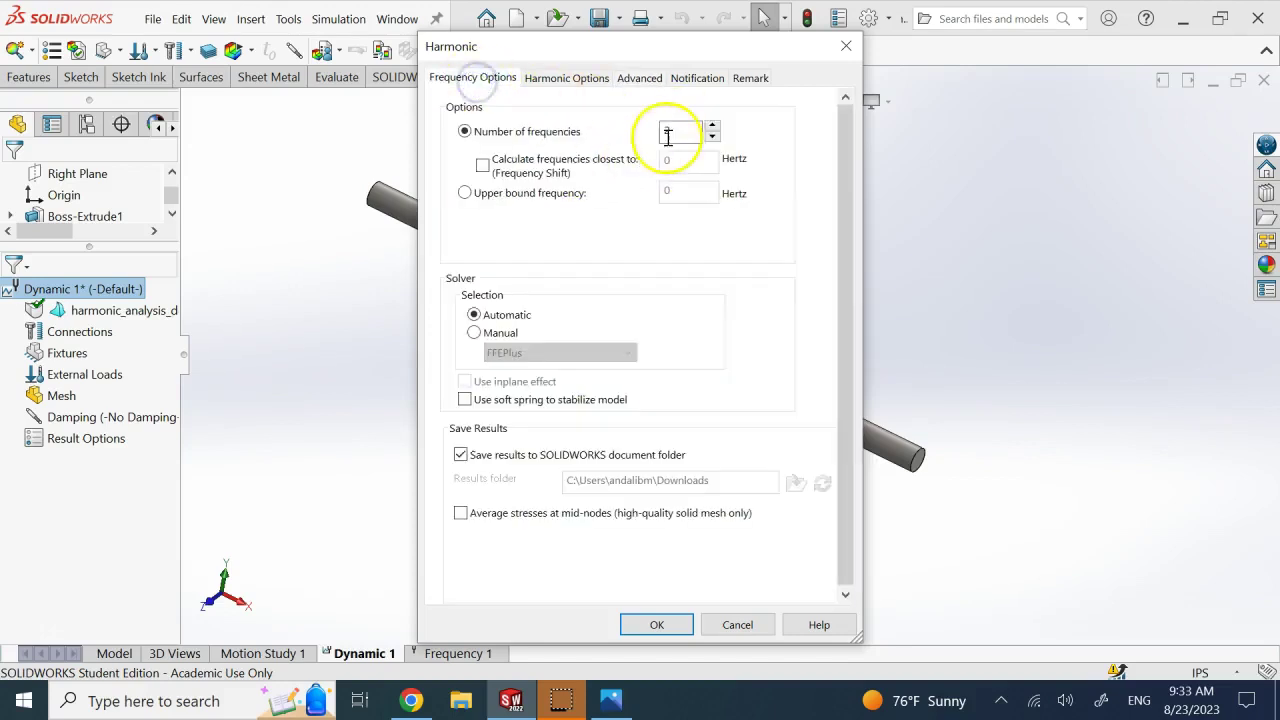
pyautogui.click(638, 78)
pyautogui.doubleClick(678, 132)
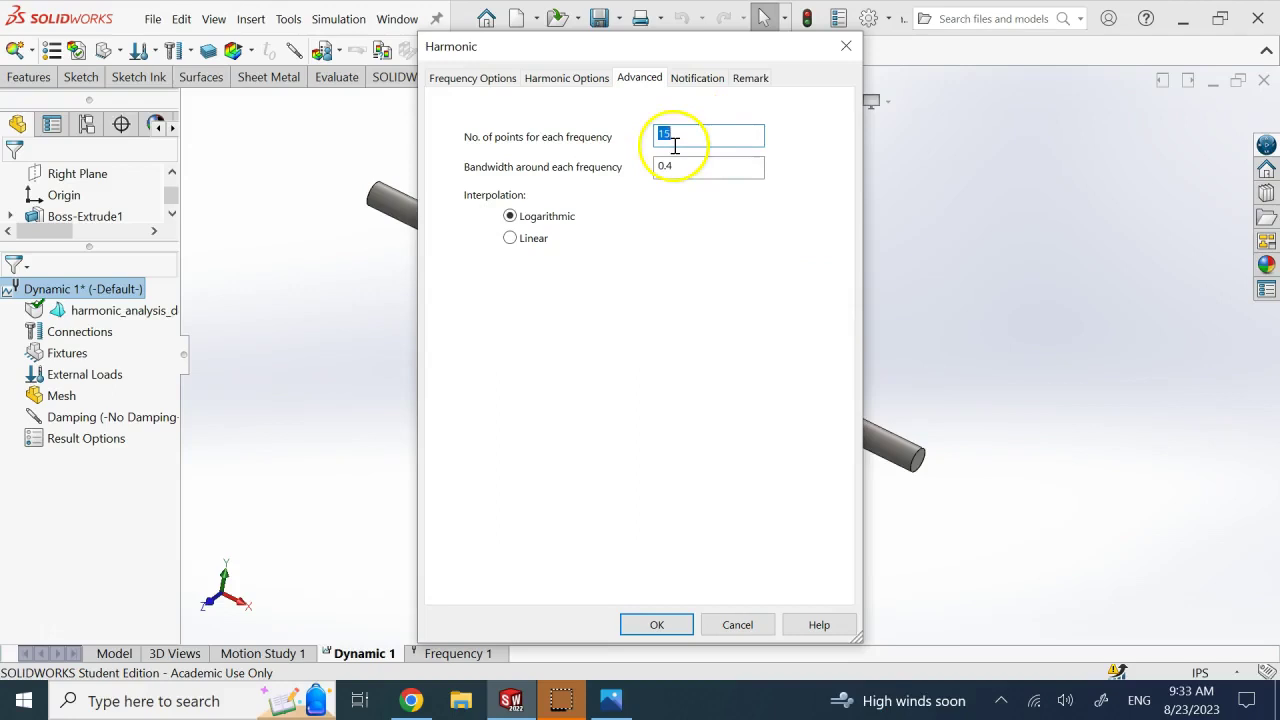
pyautogui.click(507, 82)
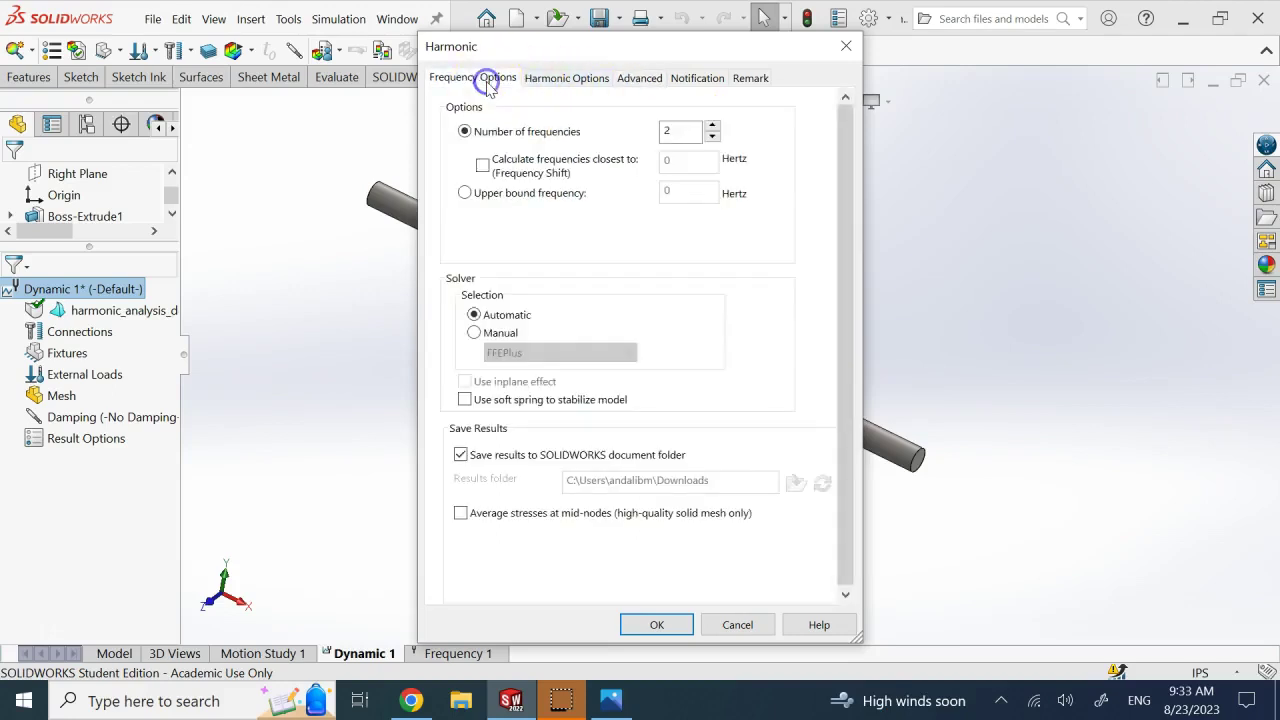
pyautogui.click(630, 80)
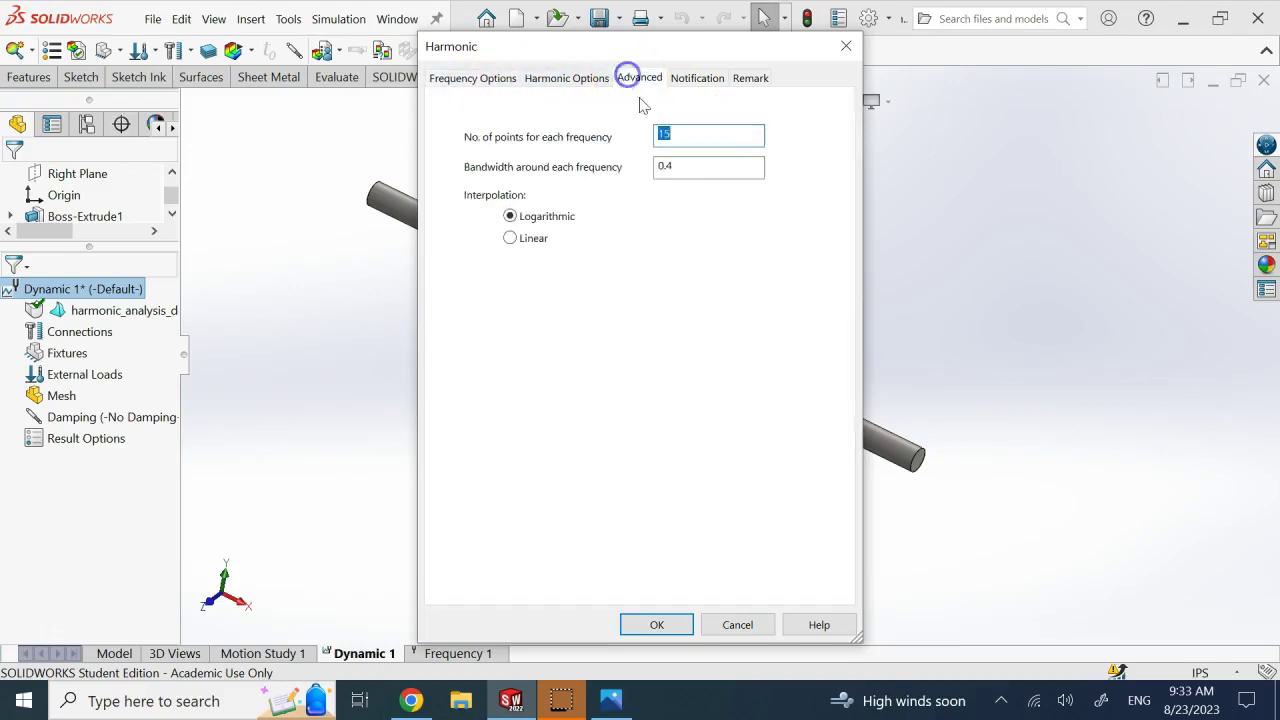
pyautogui.write('3')
# - Review the frequency, harmonic and advanced options of the harmonic study, and accept its properties
pyautogui.click(567, 80)
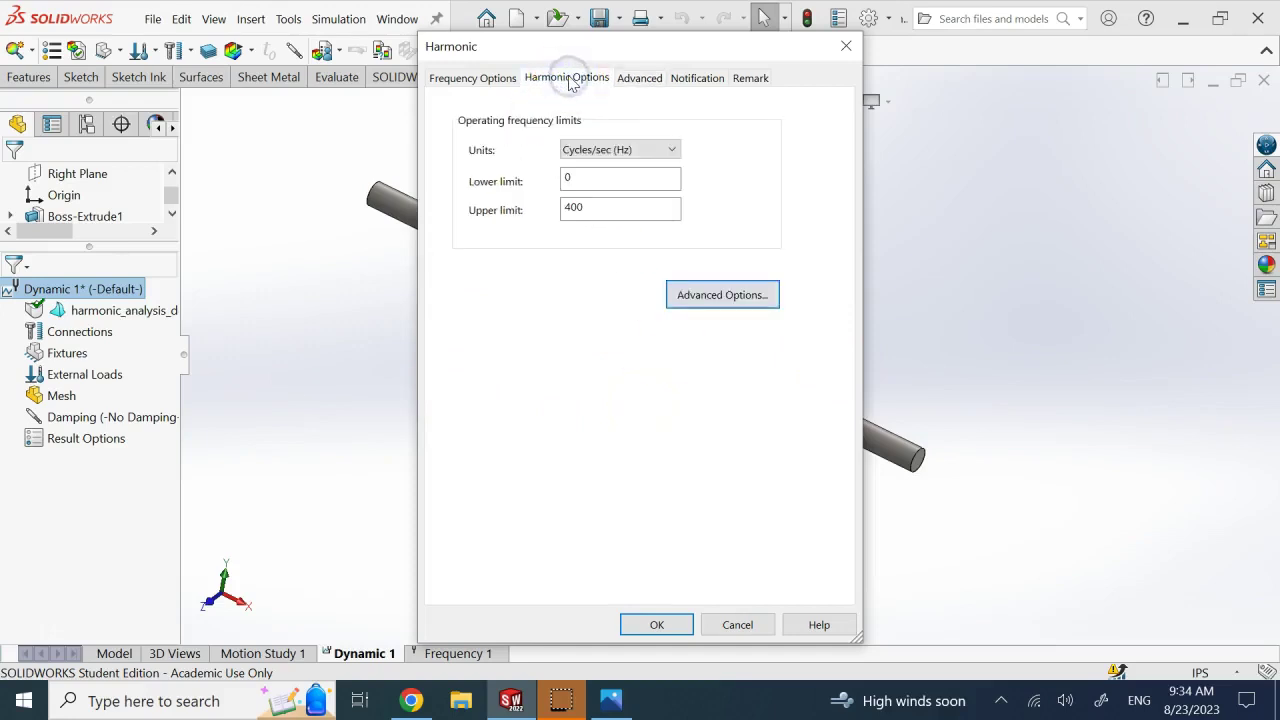
pyautogui.click(505, 78)
pyautogui.click(563, 78)
pyautogui.click(636, 78)
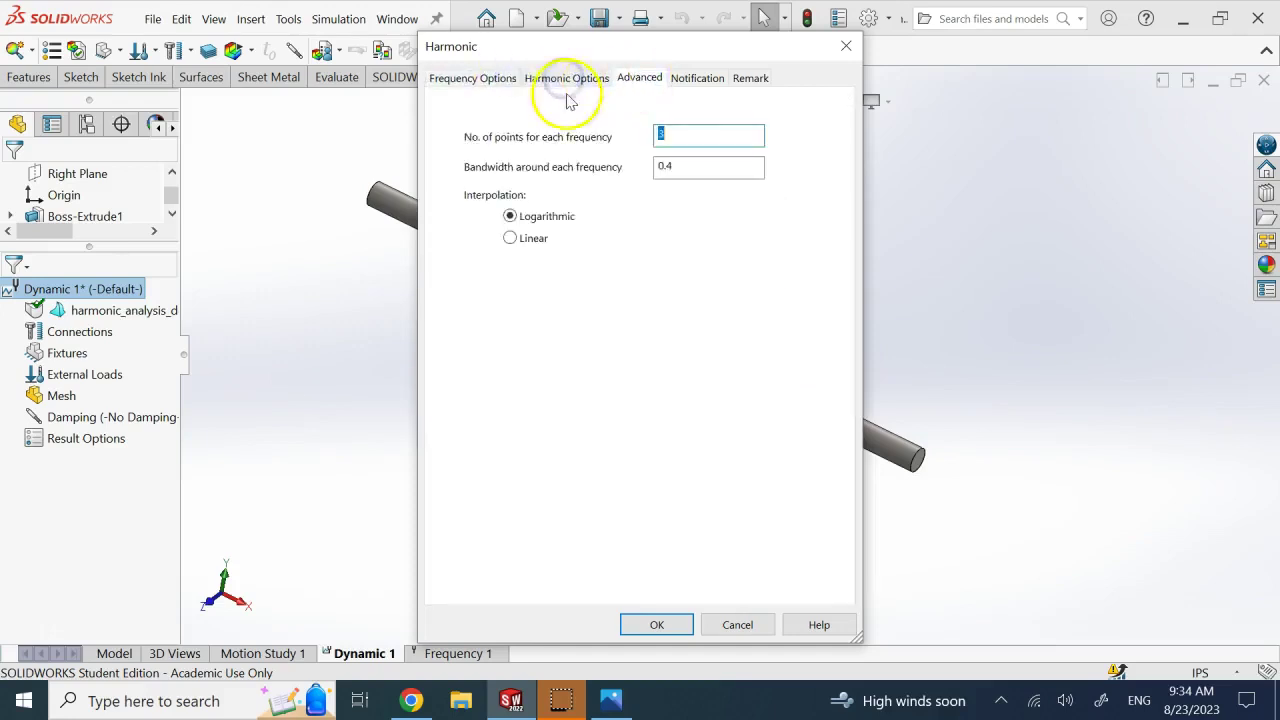
pyautogui.click(563, 80)
pyautogui.click(465, 80)
pyautogui.click(553, 80)
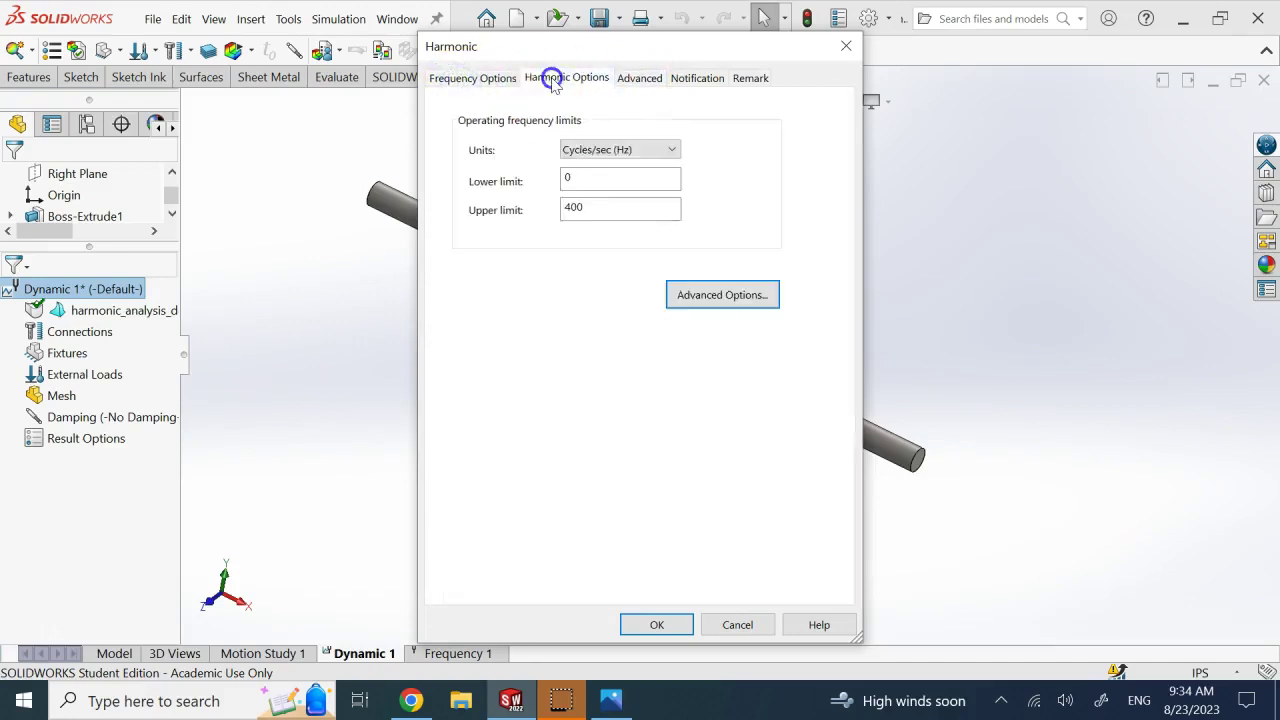
pyautogui.click(641, 80)
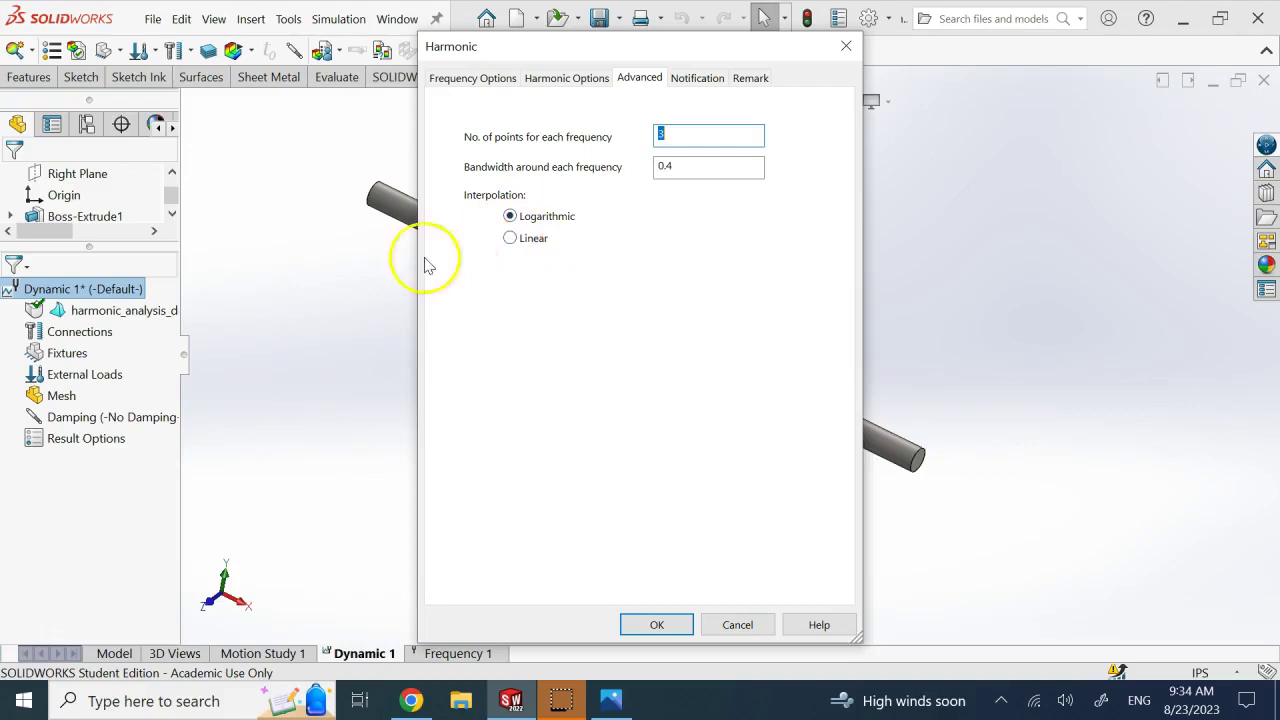
pyautogui.click(652, 624)
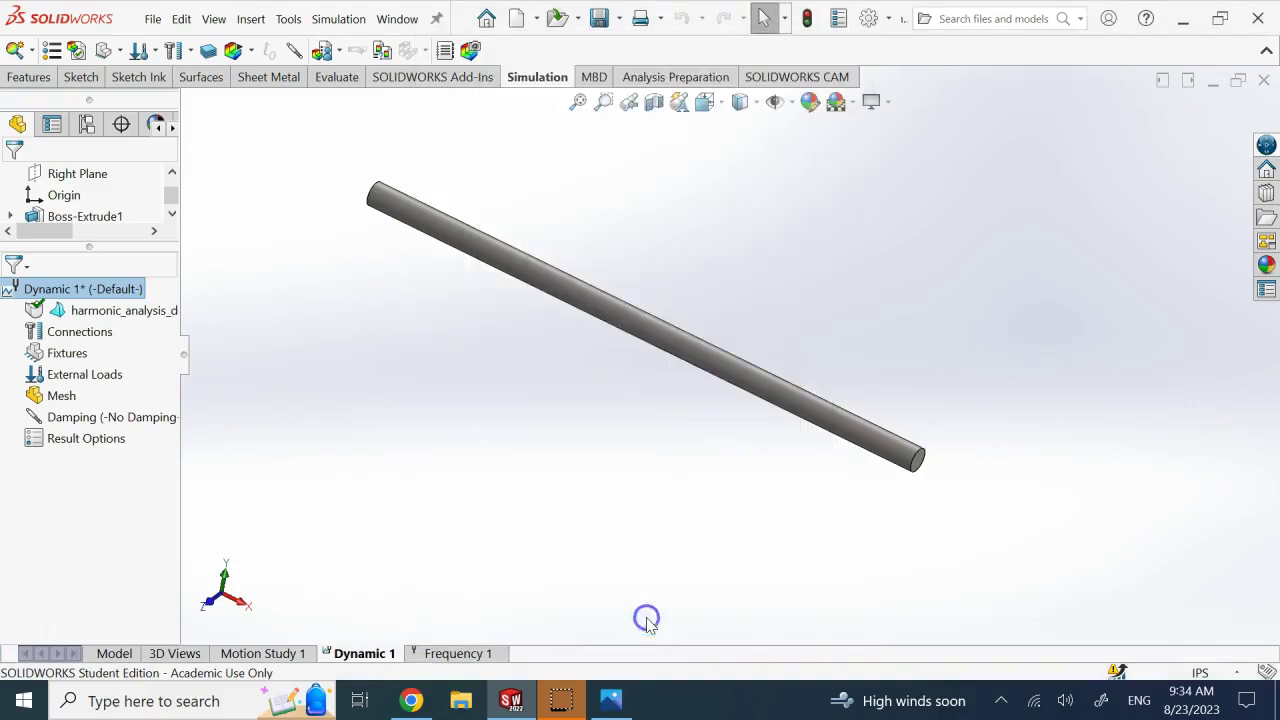
# - Apply a Fixed Geometry fixture to the rod's far end face and return to the isometric view
pyautogui.rightClick(70, 354)
pyautogui.click(150, 374)
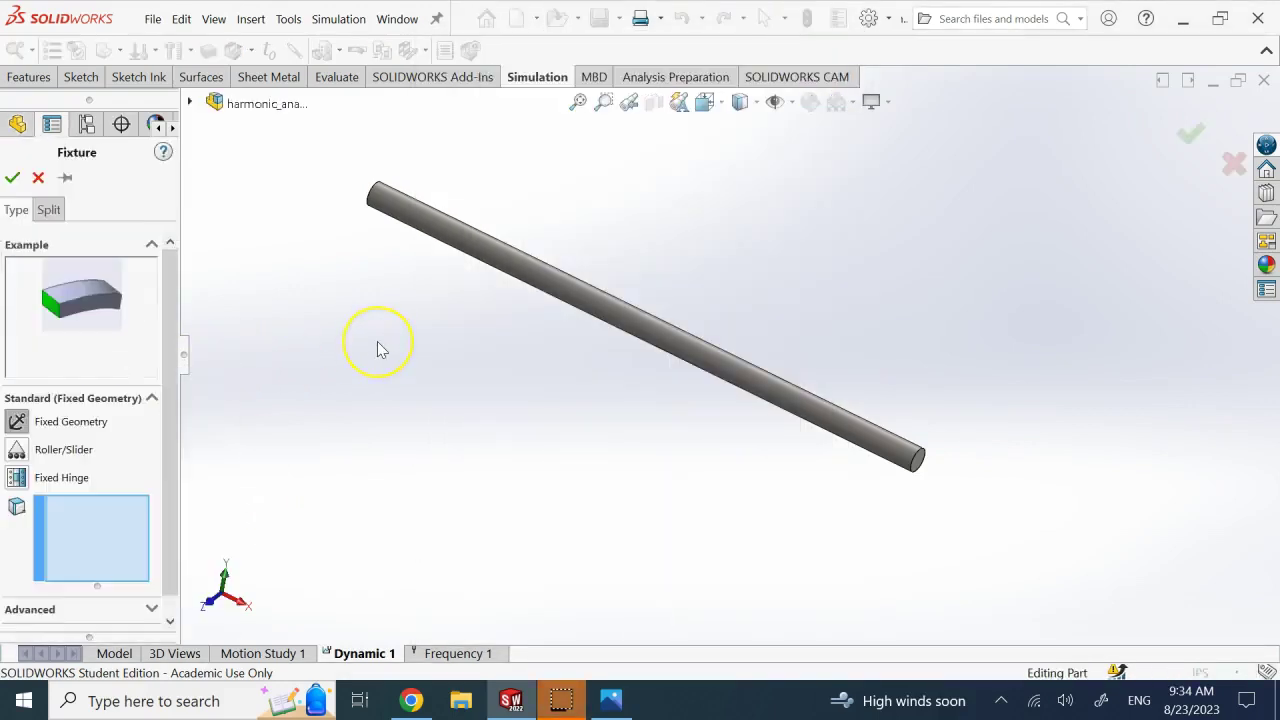
pyautogui.moveTo(377, 346); pyautogui.dragTo(385, 235, button='middle')
pyautogui.click(400, 194)
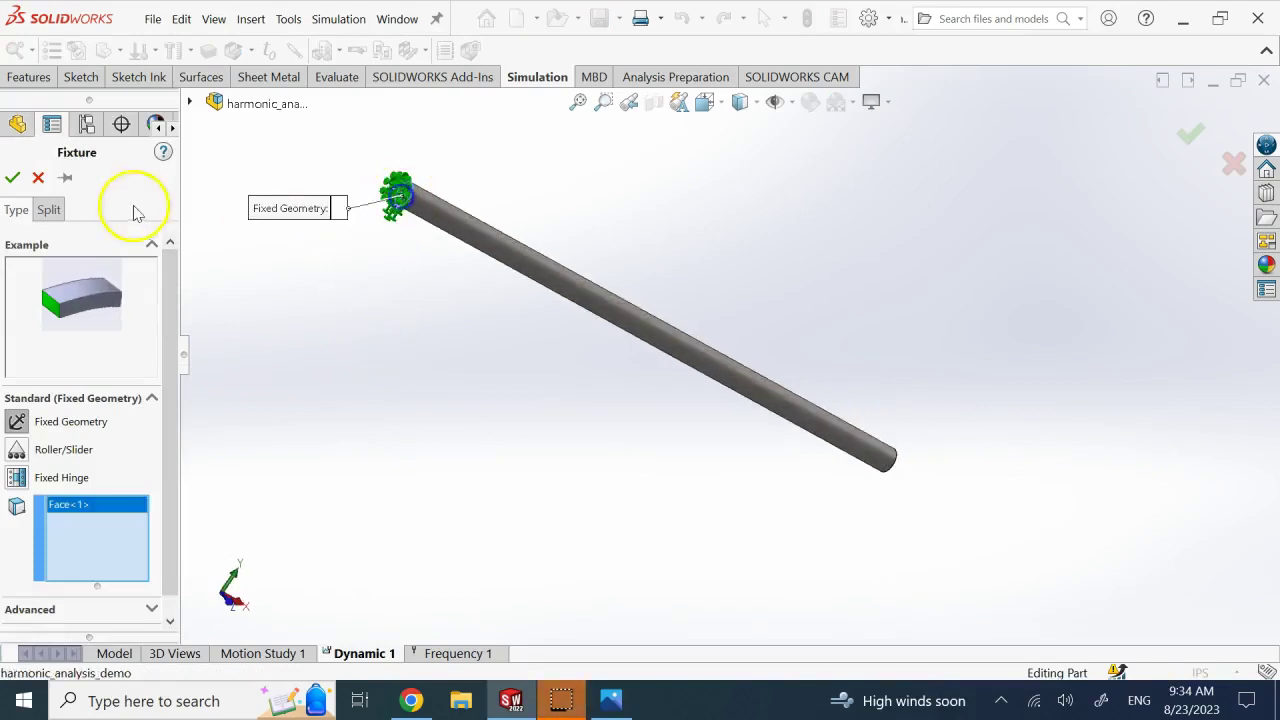
pyautogui.click(12, 177)
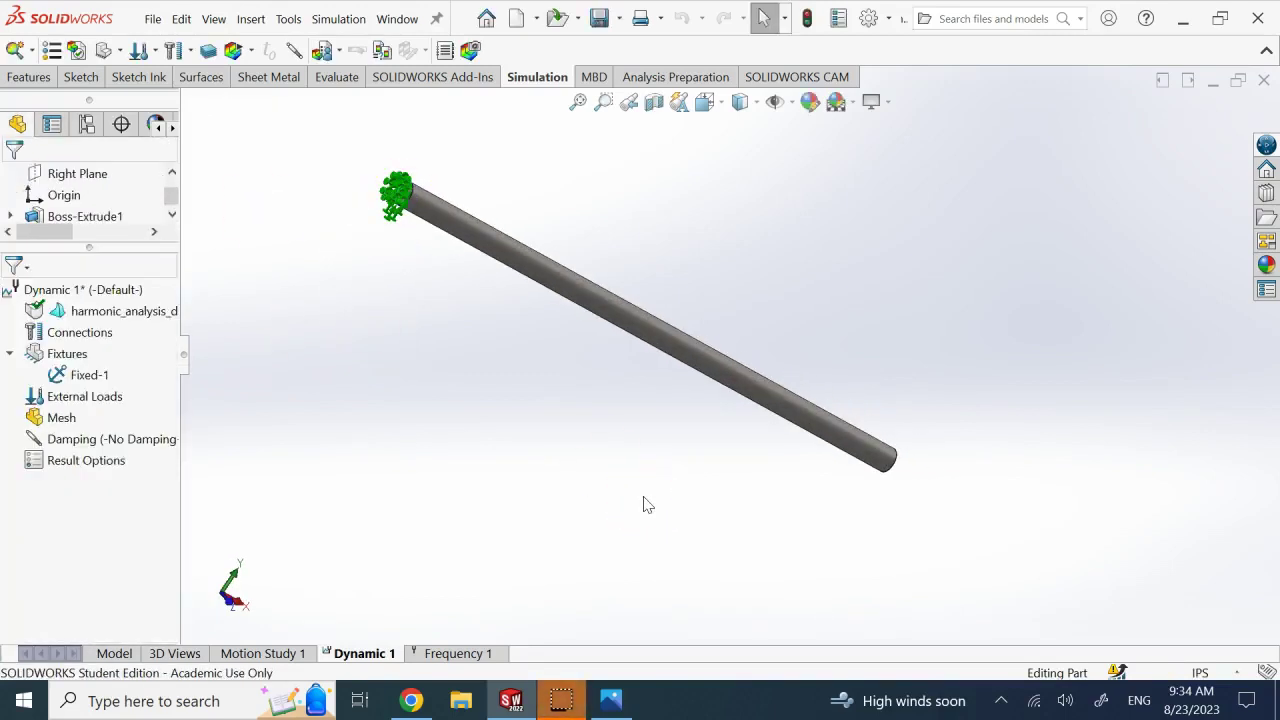
pyautogui.hotkey('ctrl', '7')
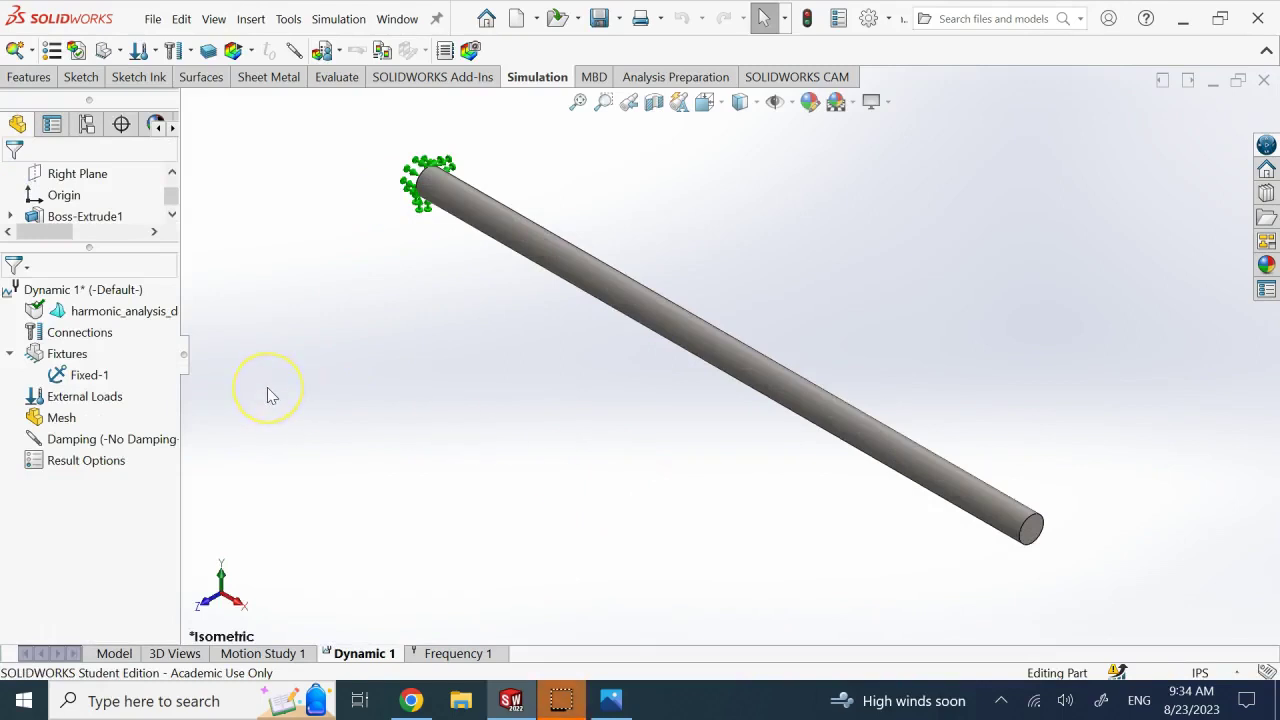
pyautogui.rightClick(115, 438)
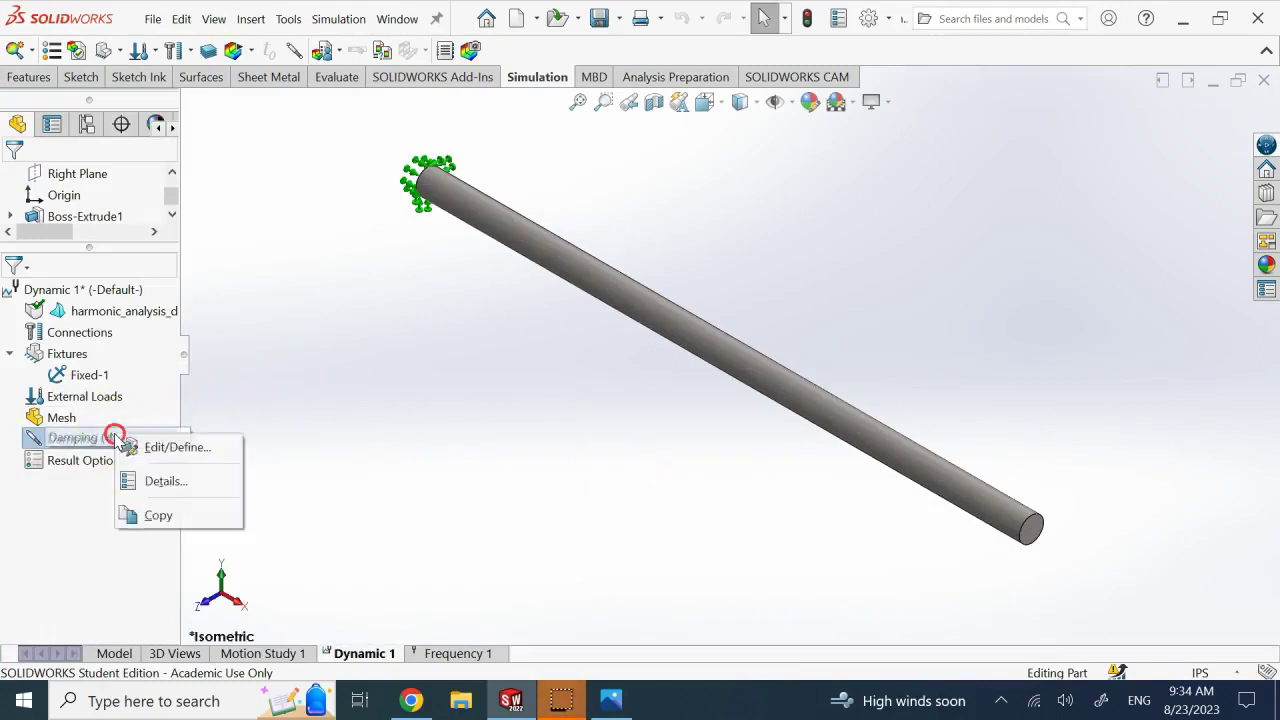
pyautogui.click(160, 447)
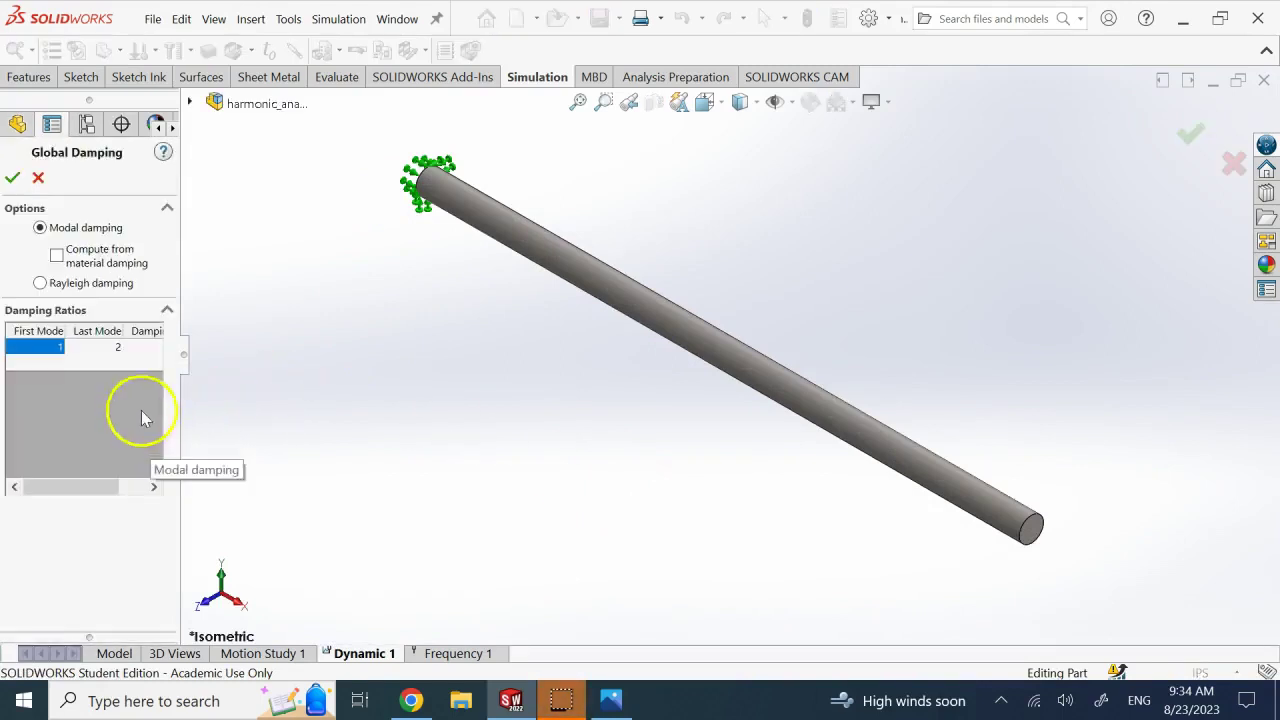
pyautogui.click(40, 285)
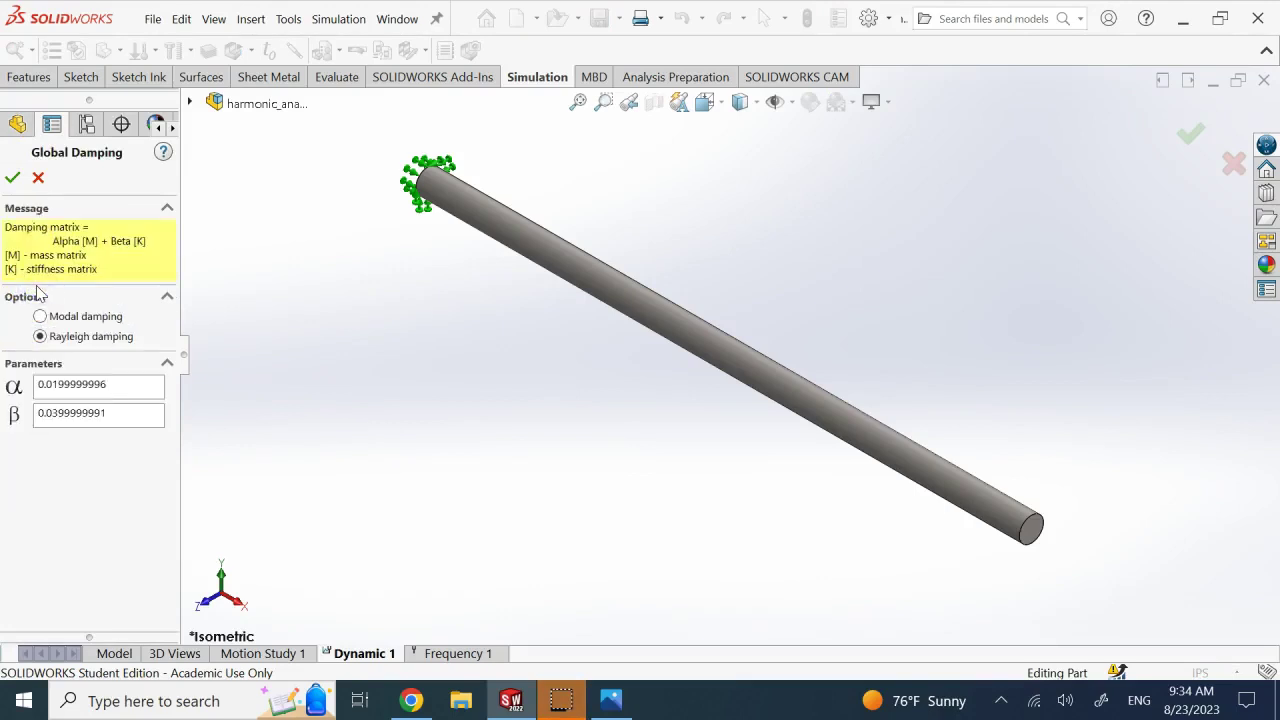
pyautogui.click(38, 177)
# - Define modal damping with a damping ratio of 0.2 for modes 1 to 2
pyautogui.rightClick(114, 440)
pyautogui.click(135, 455)
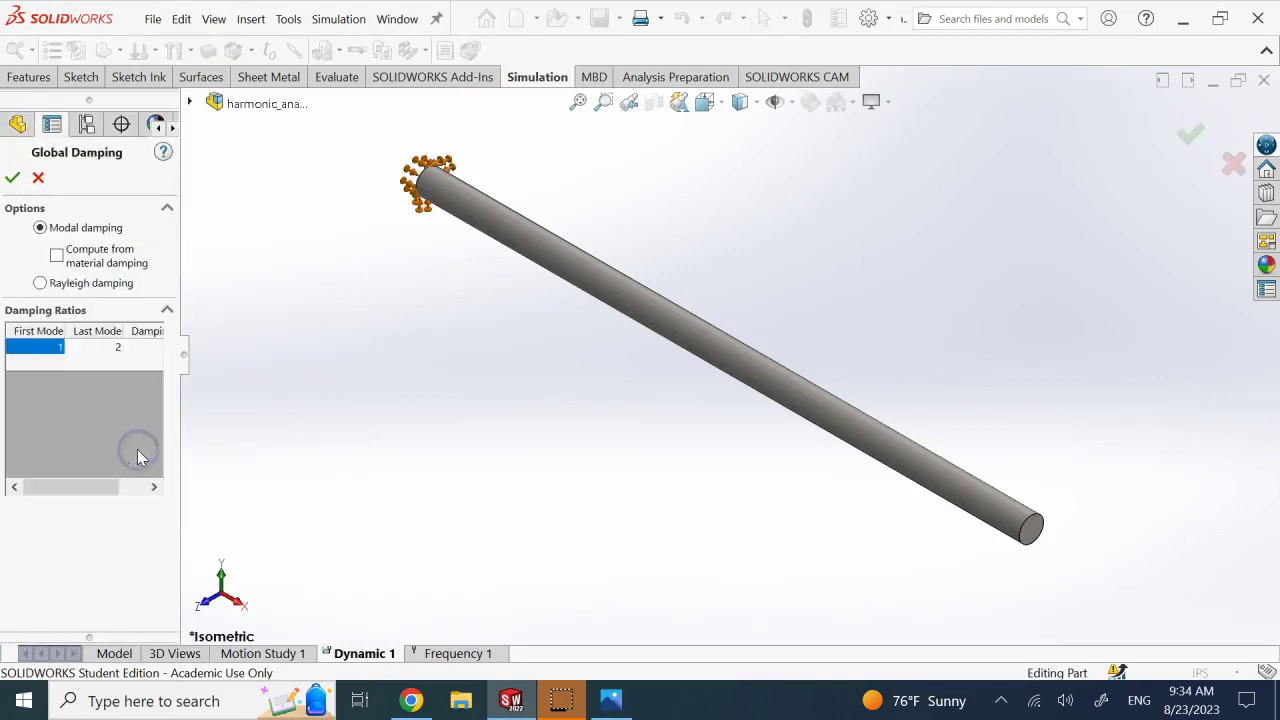
pyautogui.click(135, 347)
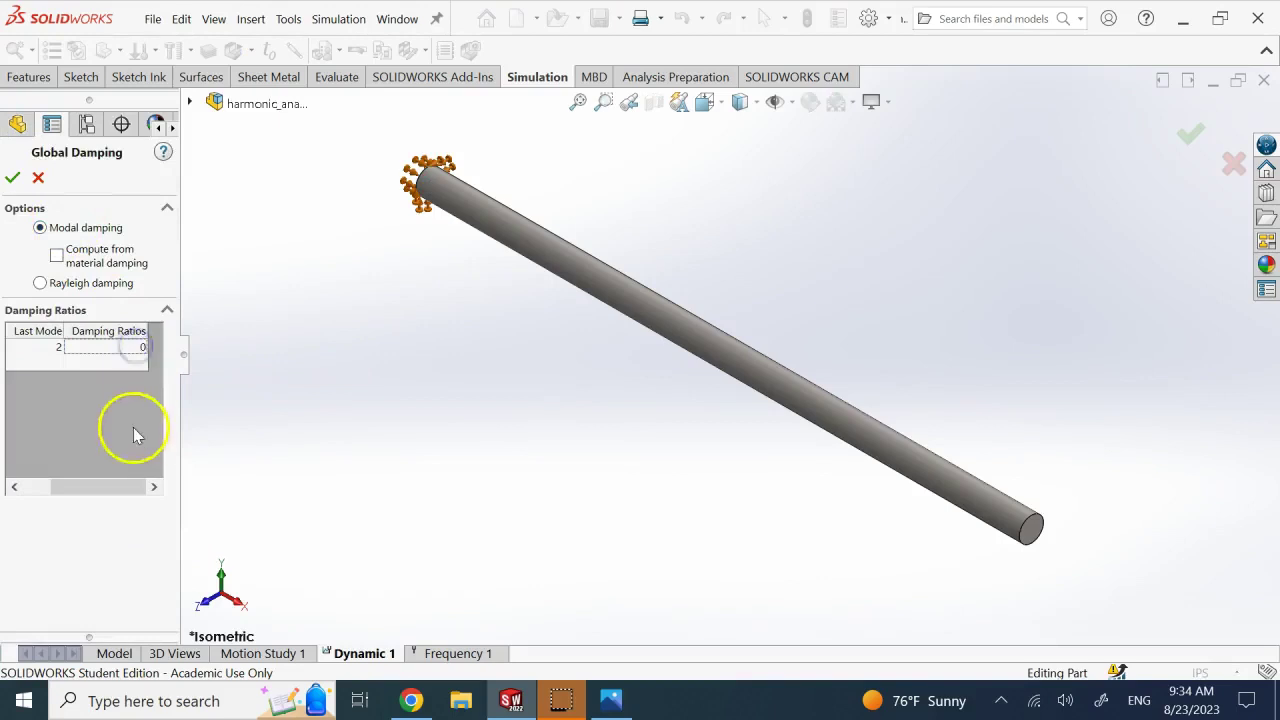
pyautogui.click(145, 347)
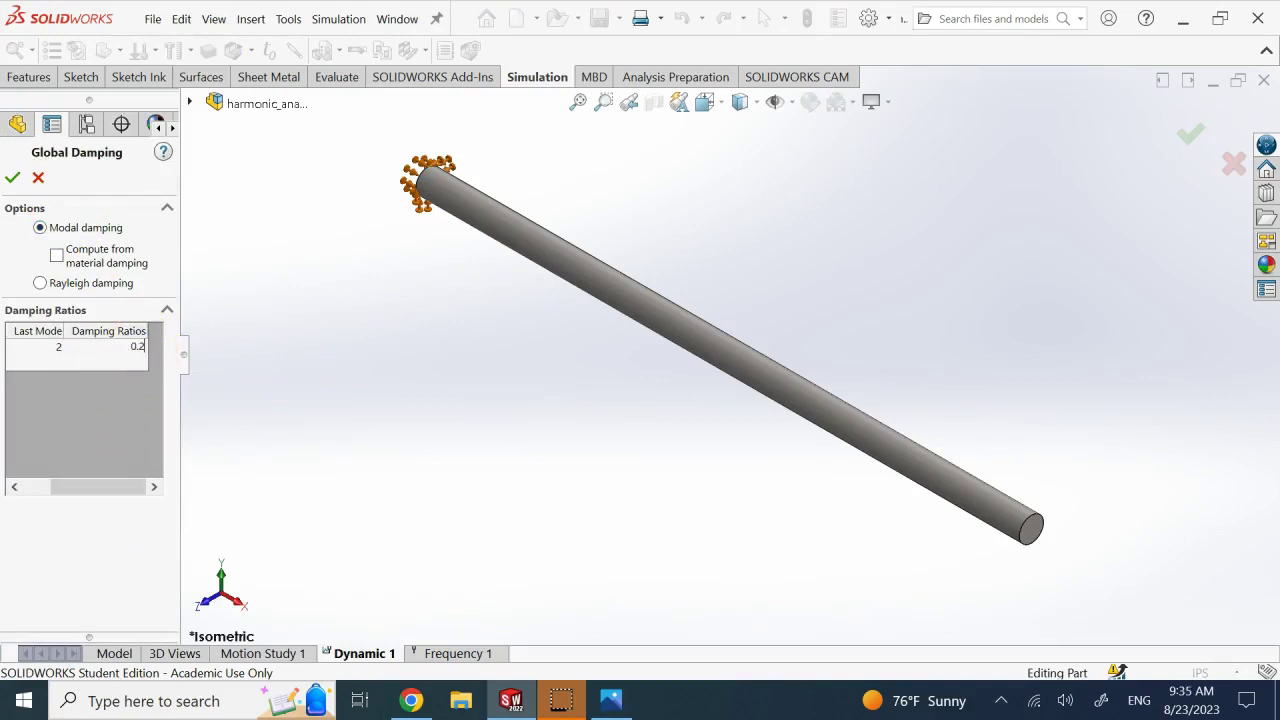
pyautogui.click(11, 179)
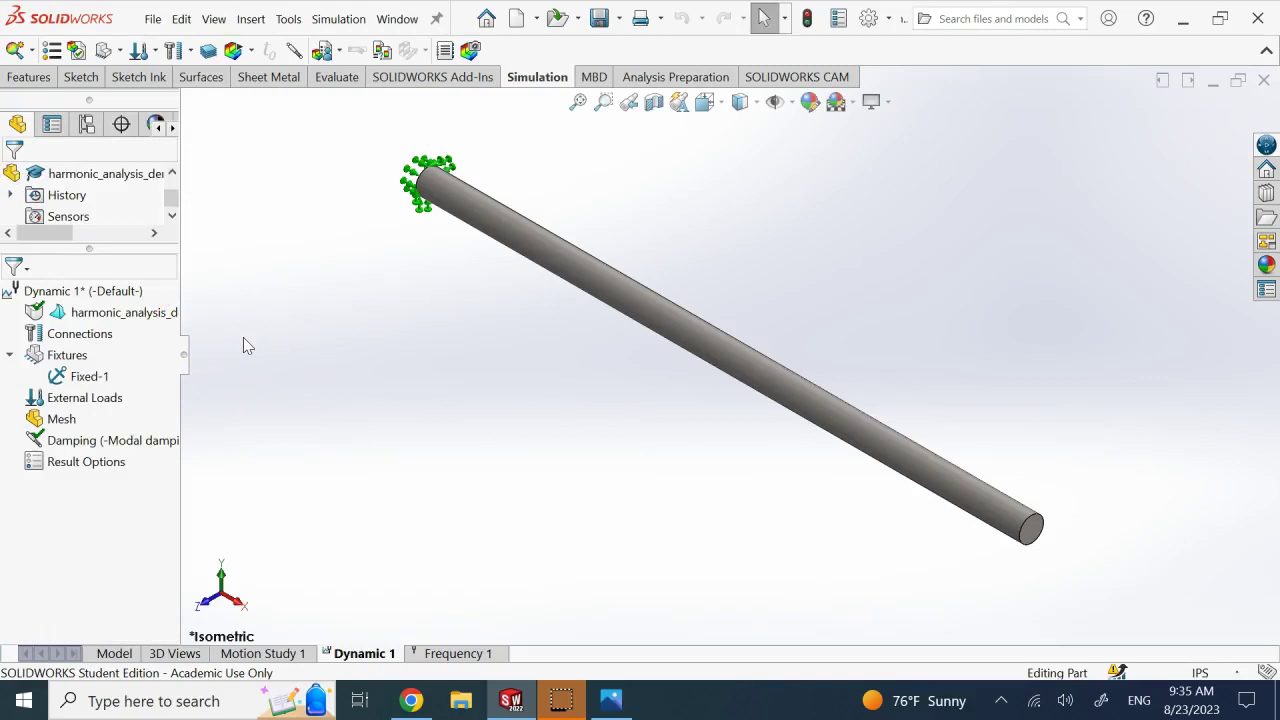
# - Start a force load for the harmonic study and define it by a selected direction
pyautogui.rightClick(118, 402)
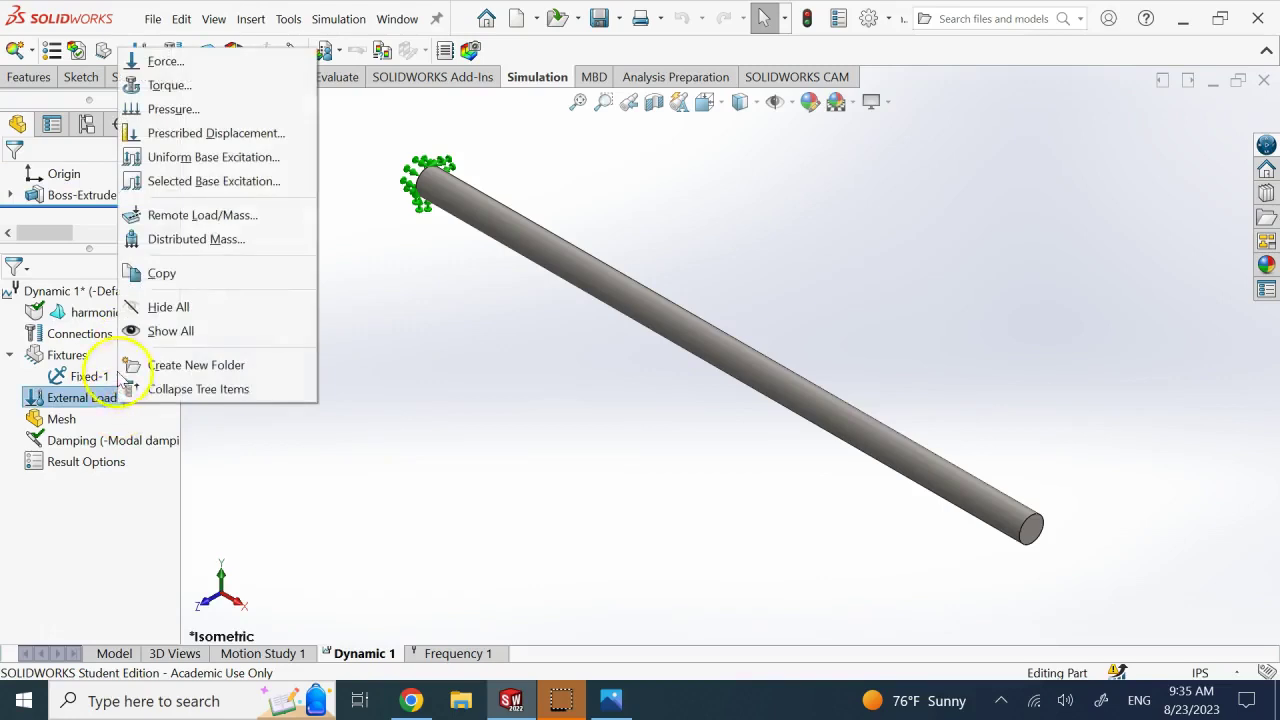
pyautogui.click(172, 59)
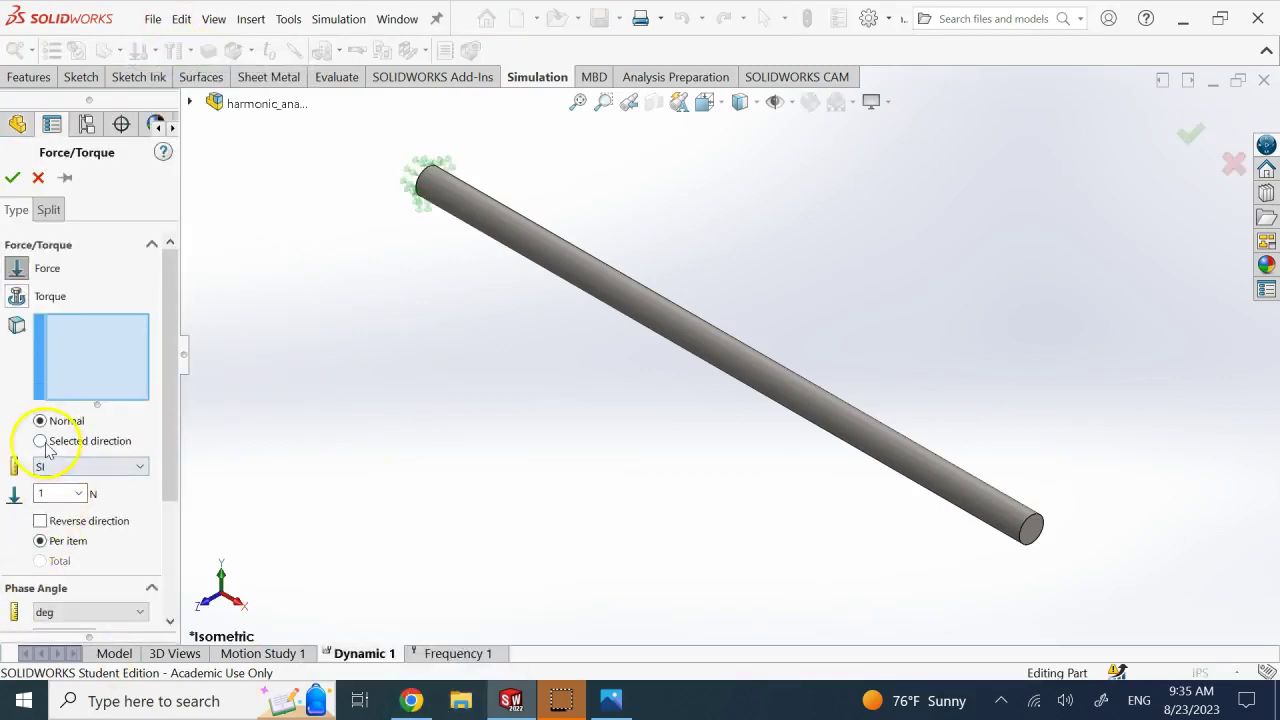
pyautogui.click(40, 441)
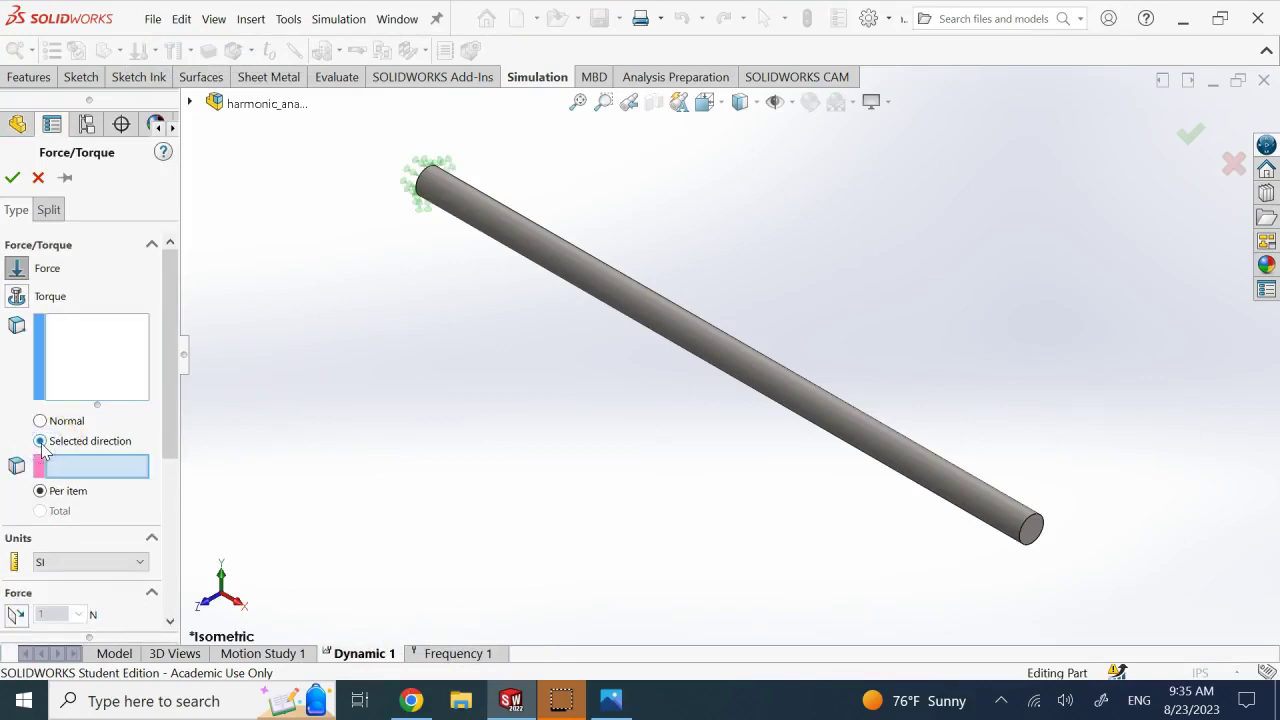
pyautogui.click(167, 481)
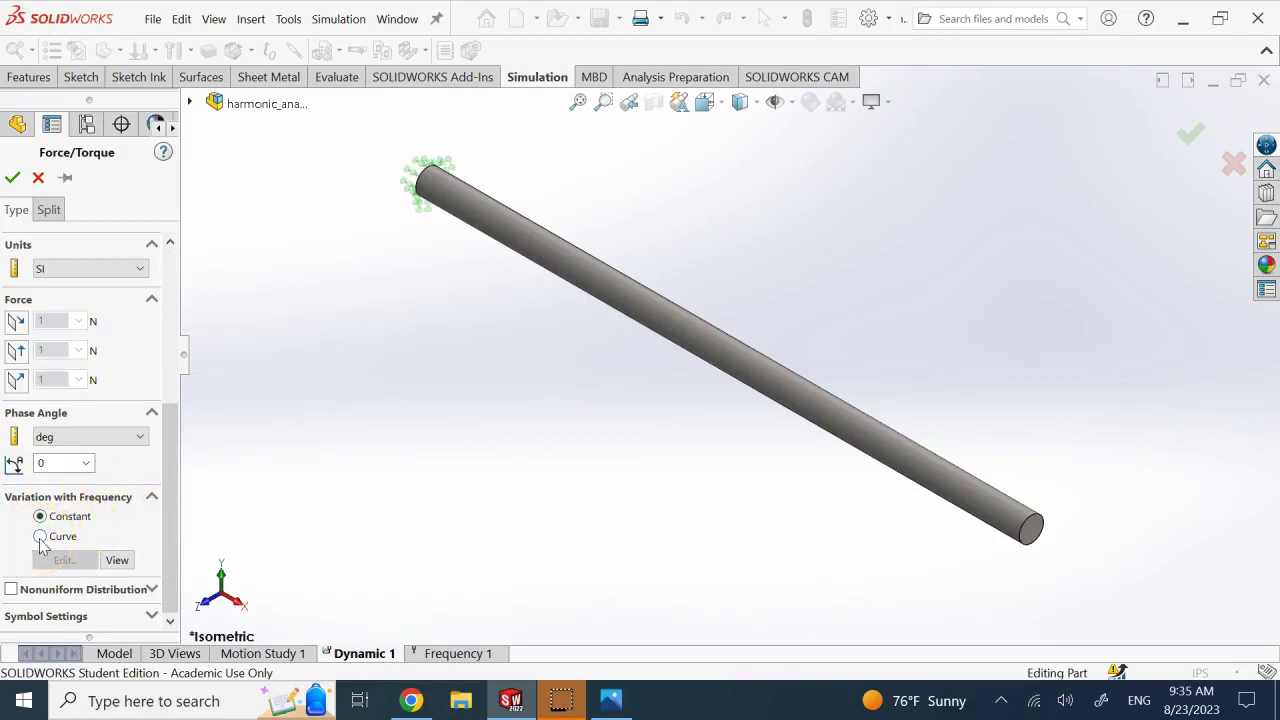
pyautogui.click(84, 515)
pyautogui.click(86, 516)
pyautogui.click(40, 536)
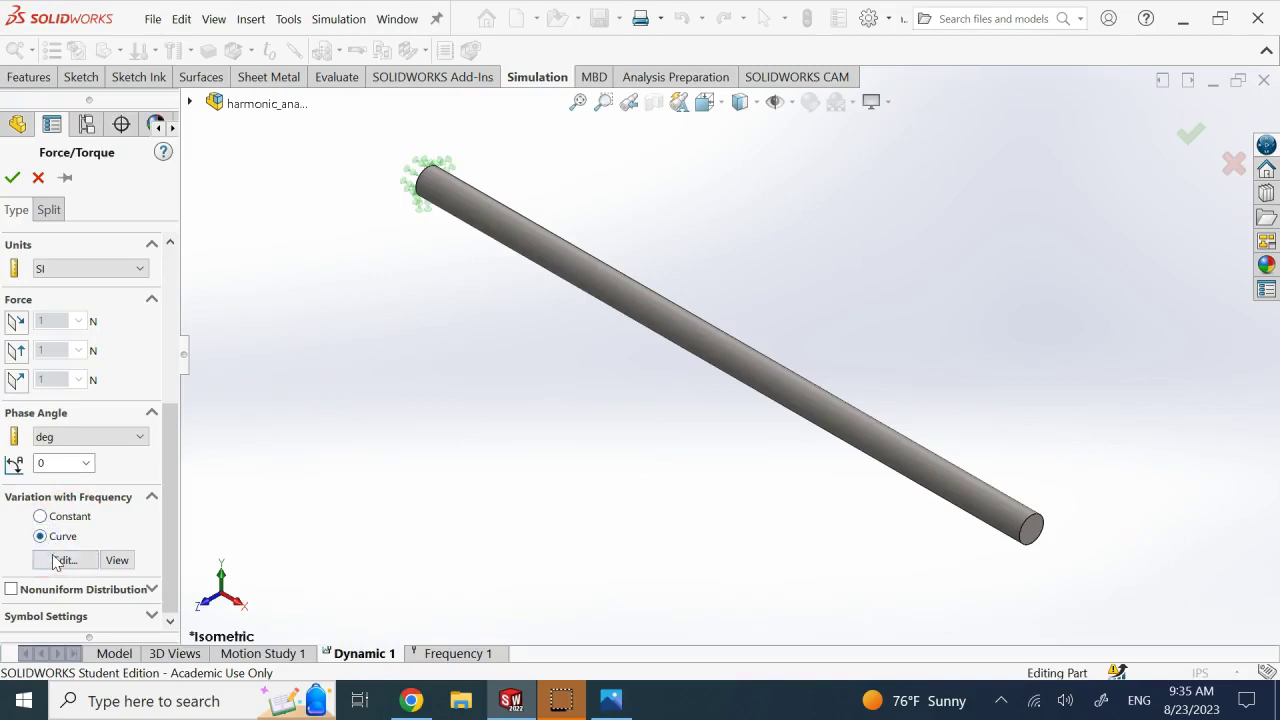
pyautogui.click(62, 560)
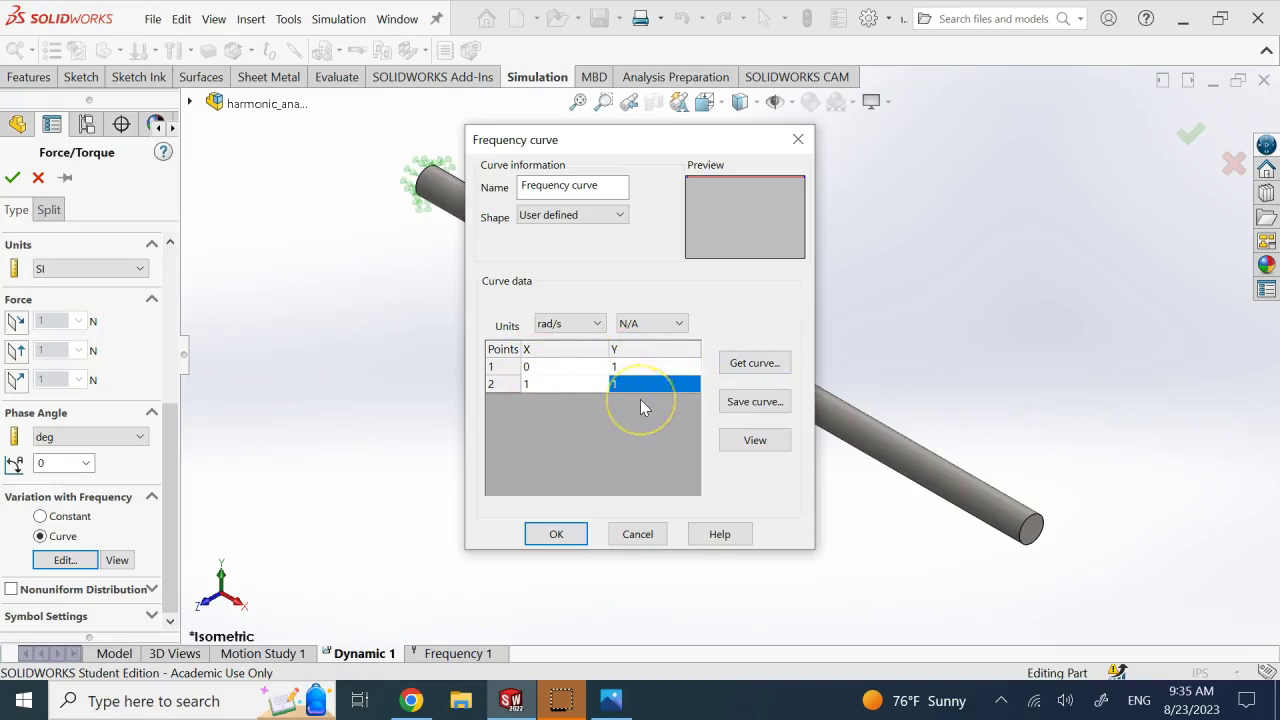
pyautogui.click(637, 534)
pyautogui.click(76, 520)
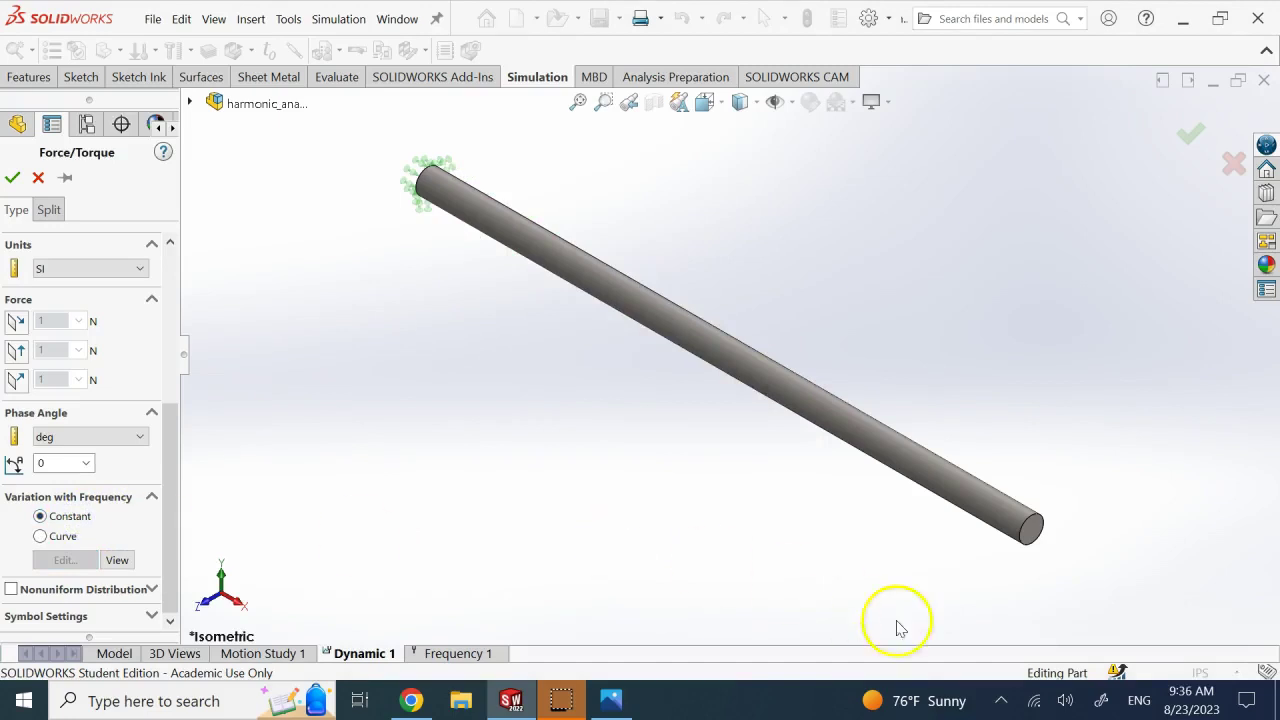
# - Use the rod's free end face as the direction reference and enable 1 N force components in all three directions
pyautogui.moveTo(176, 435); pyautogui.dragTo(177, 356)
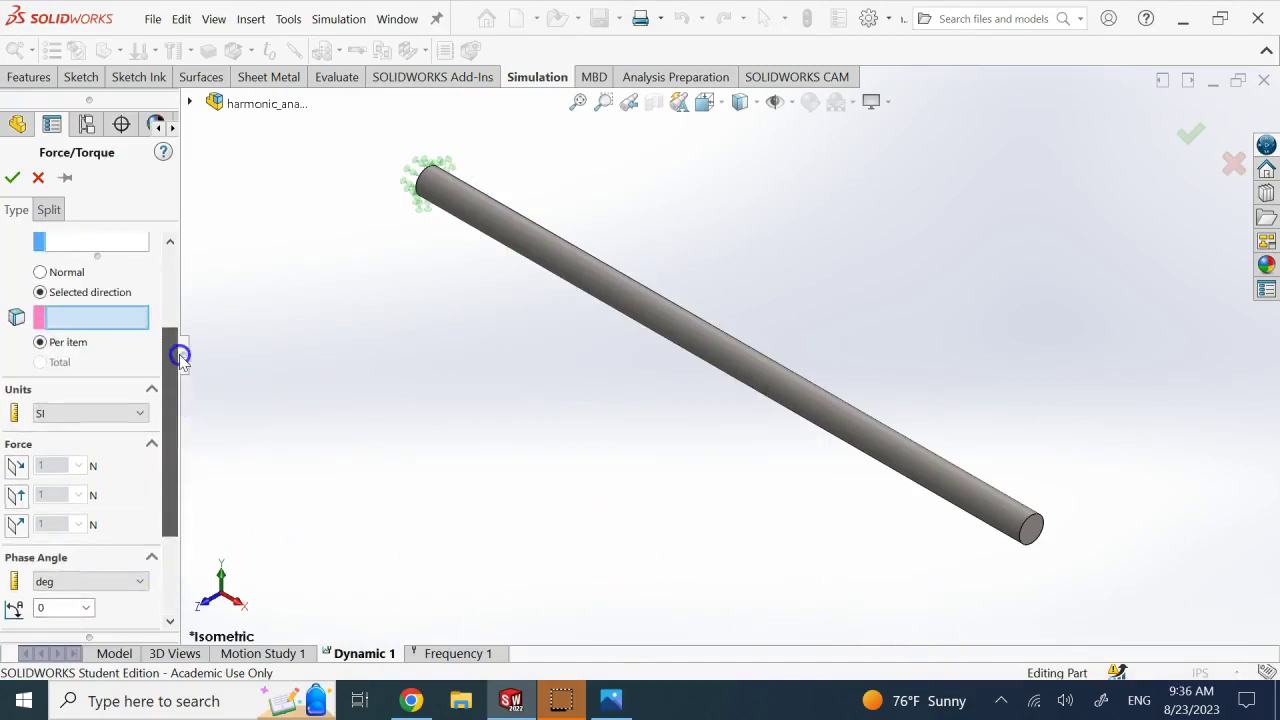
pyautogui.click(1044, 533)
pyautogui.scroll(1, 165, 478)
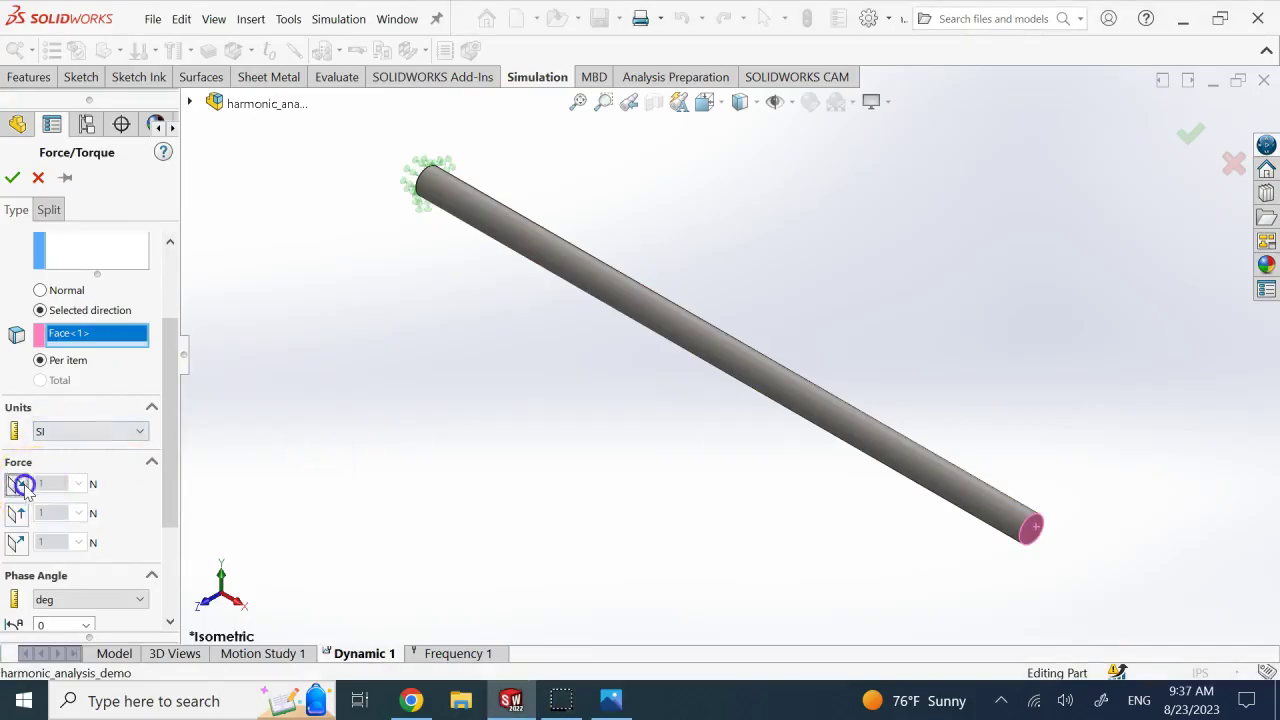
pyautogui.click(20, 486)
pyautogui.click(20, 538)
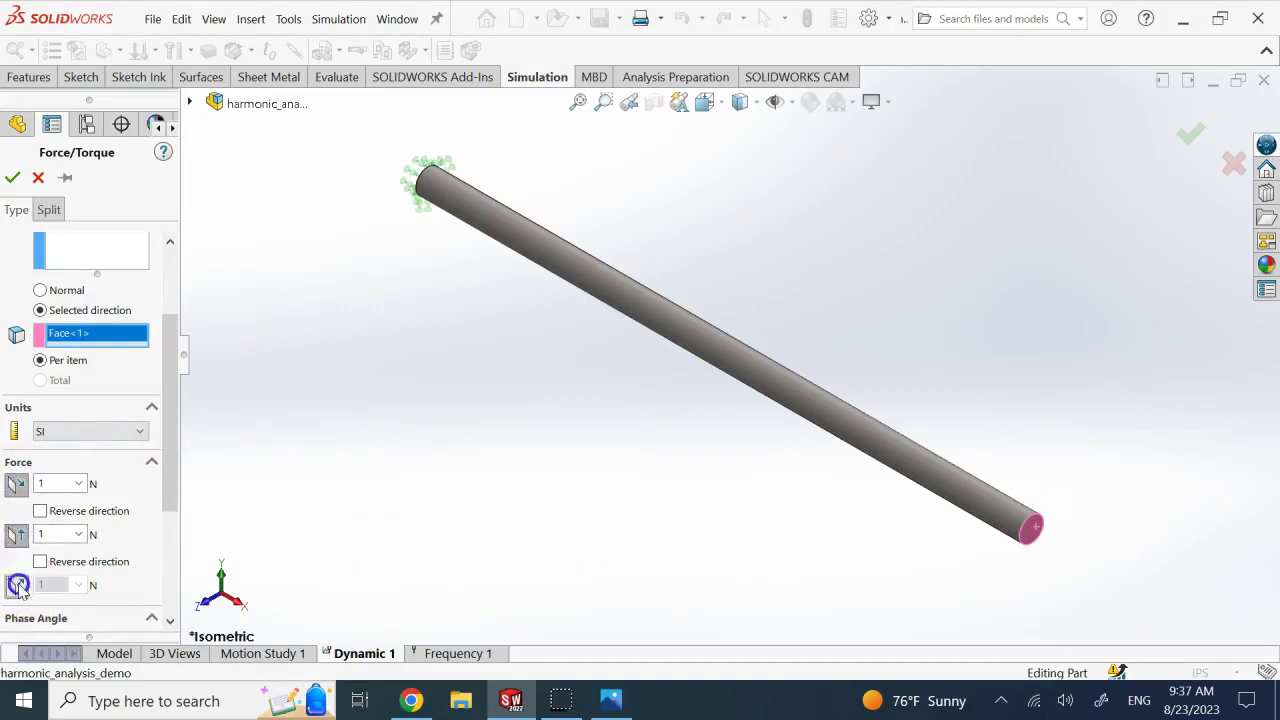
pyautogui.click(18, 585)
# - Select the rod's free end face as the loaded face and keep the force defined by the selected direction
pyautogui.click(40, 290)
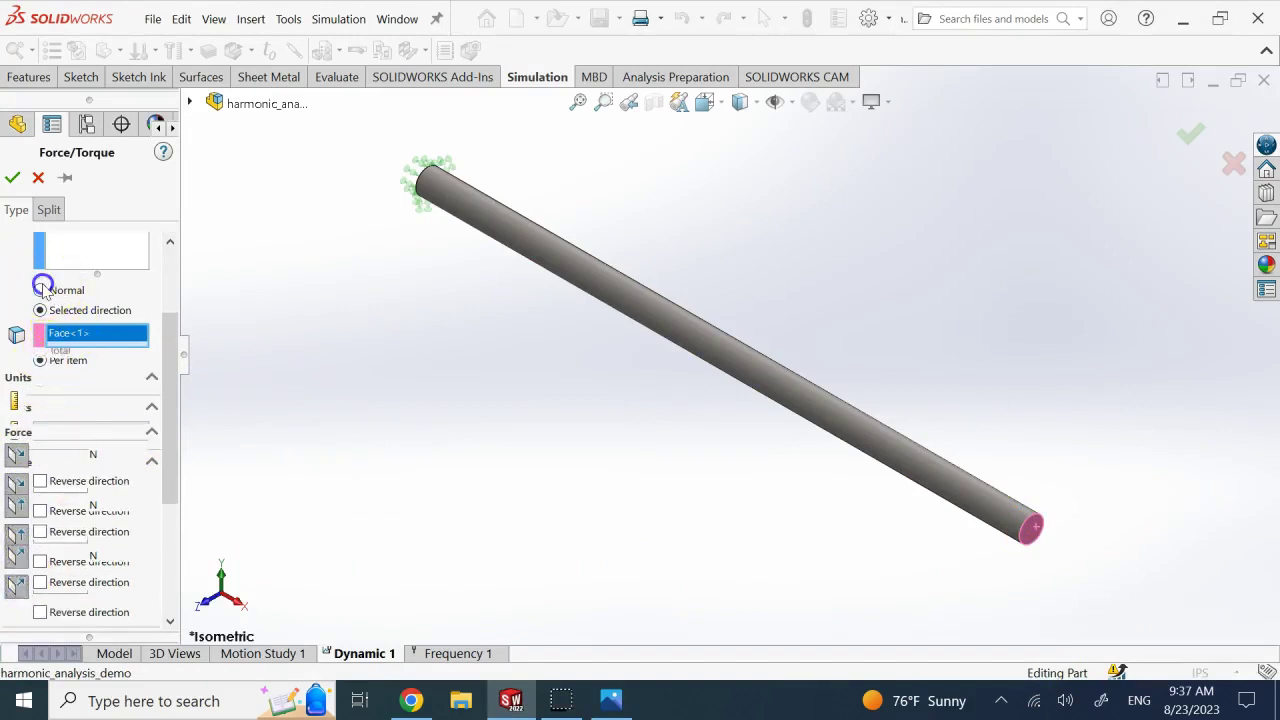
pyautogui.click(1033, 531)
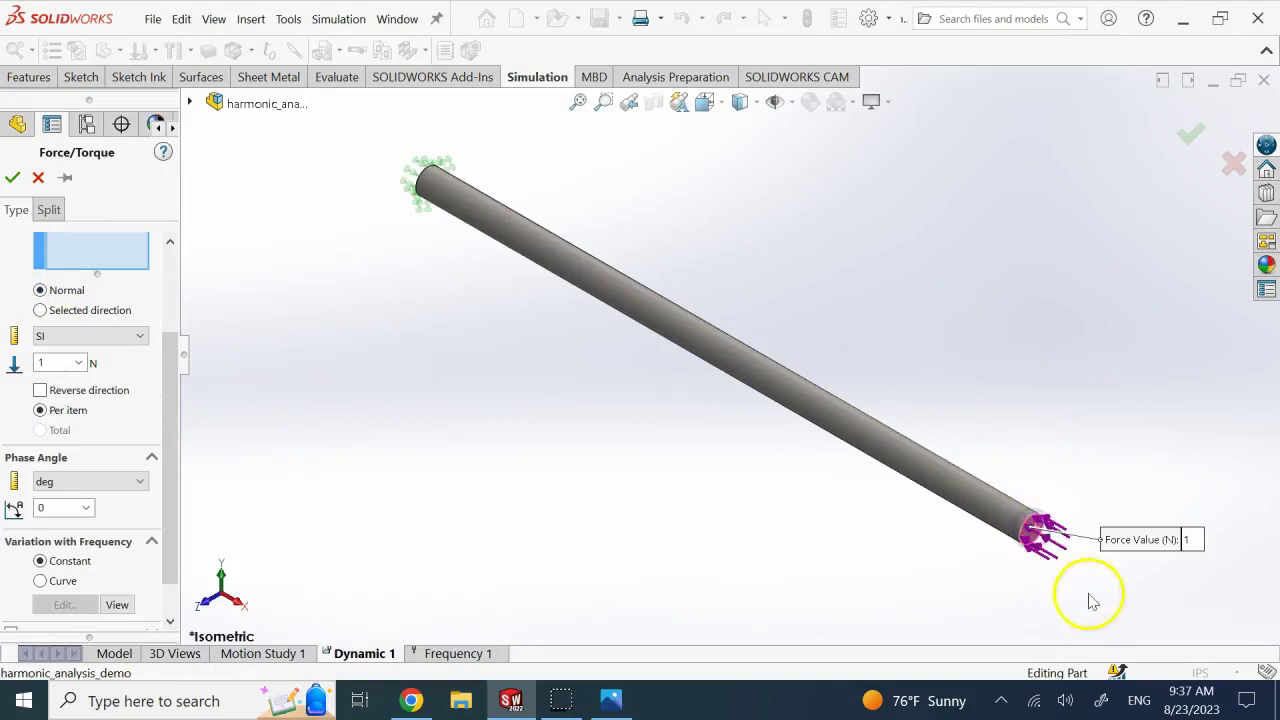
pyautogui.click(40, 310)
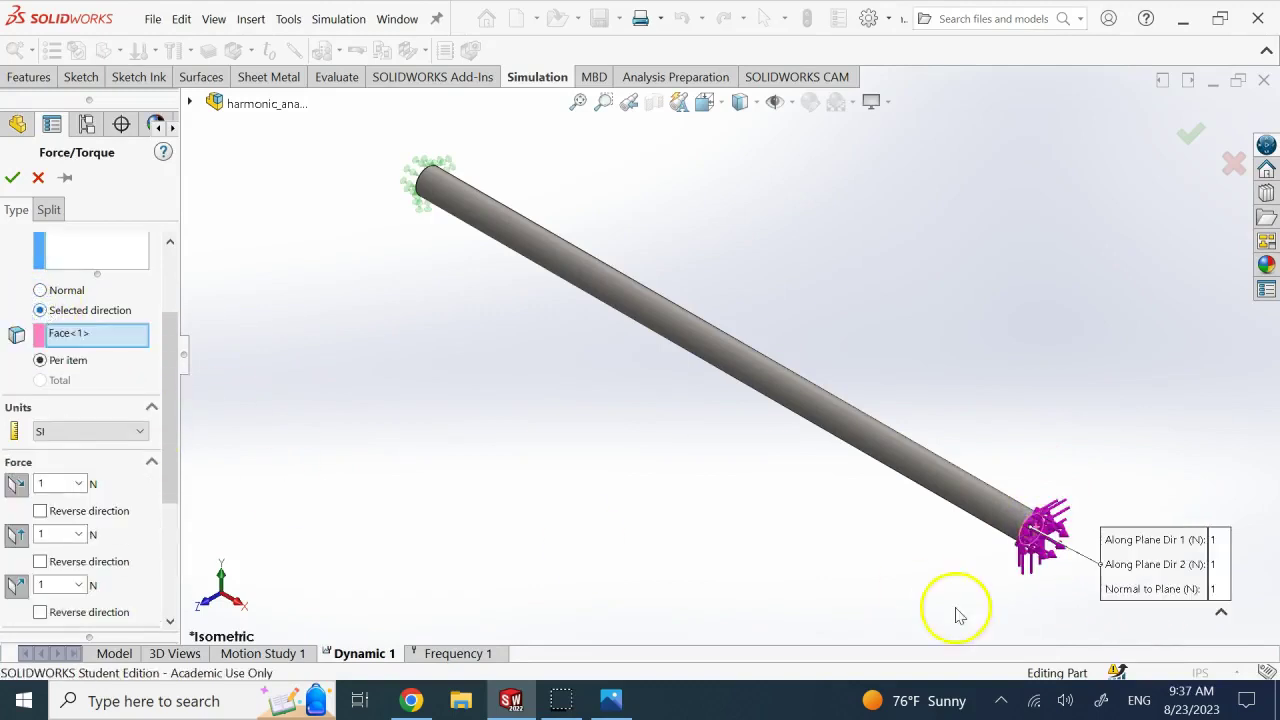
pyautogui.scroll(2, 1085, 578)
pyautogui.scroll(-5, 531, 229)
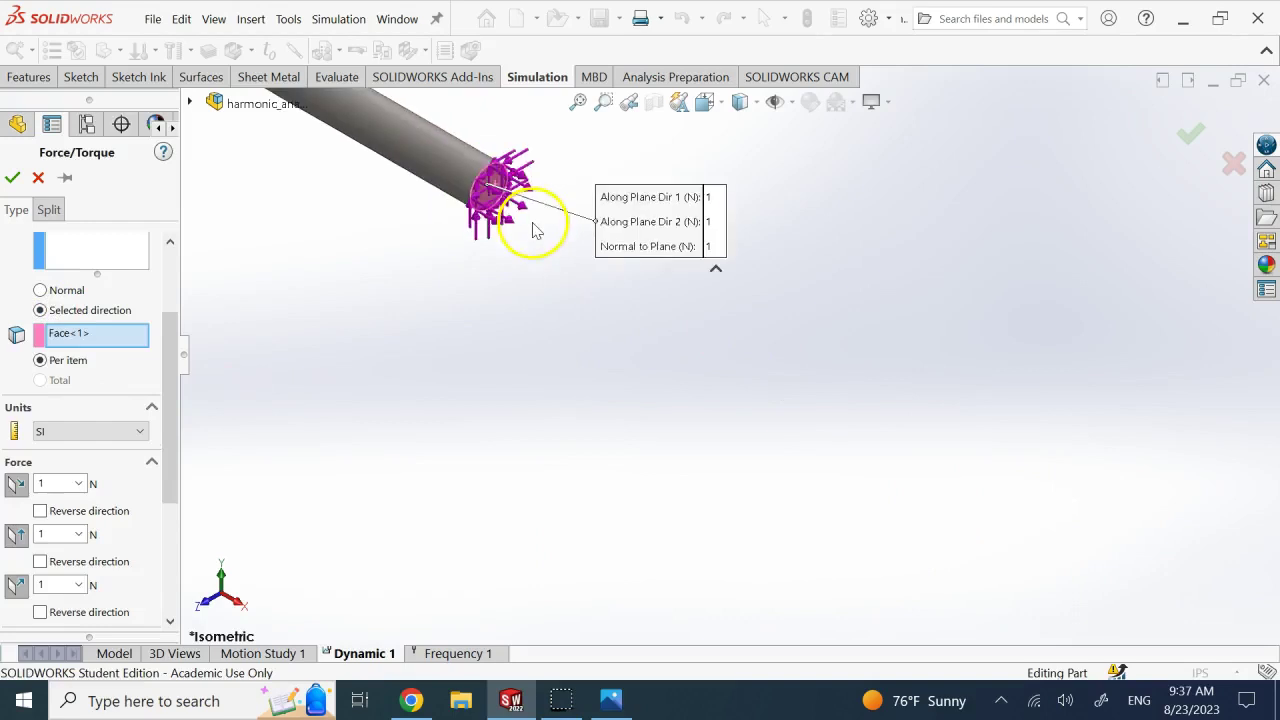
# - Turn off the force components along plane direction 2 and normal to the face, leaving only plane direction 1 on the rod's free end
pyautogui.scroll(-3, 457, 186)
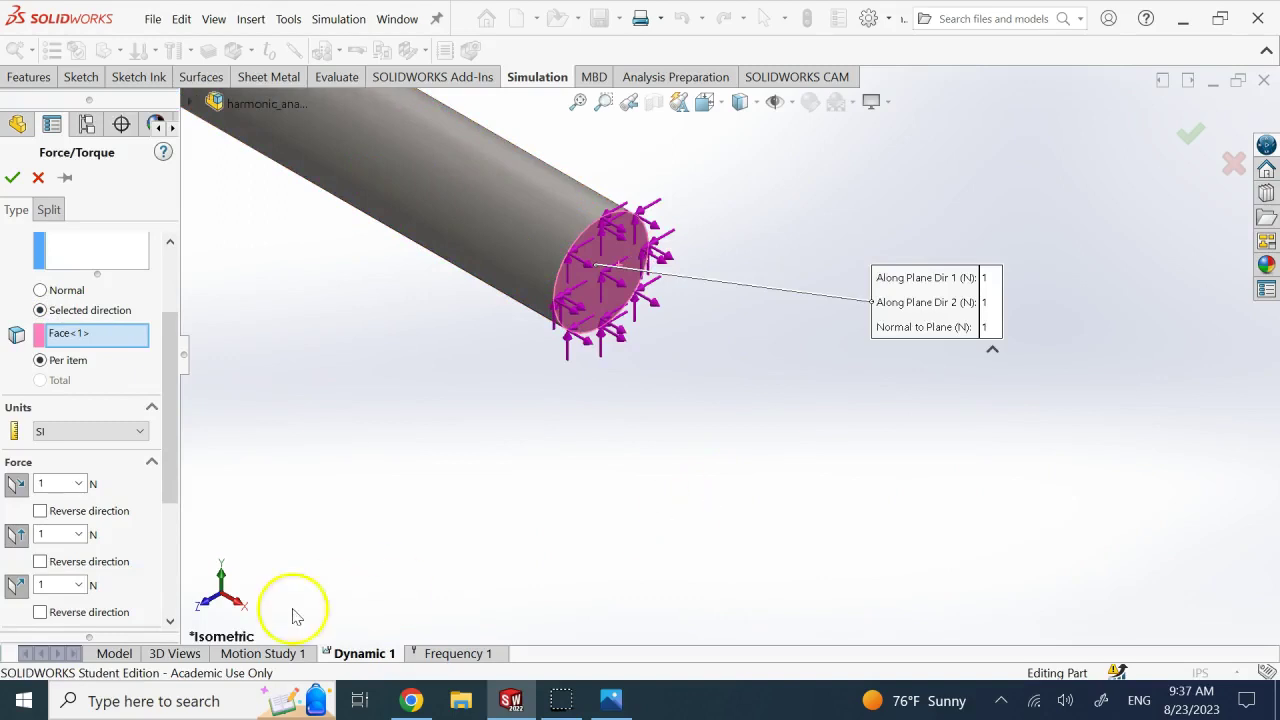
pyautogui.click(16, 535)
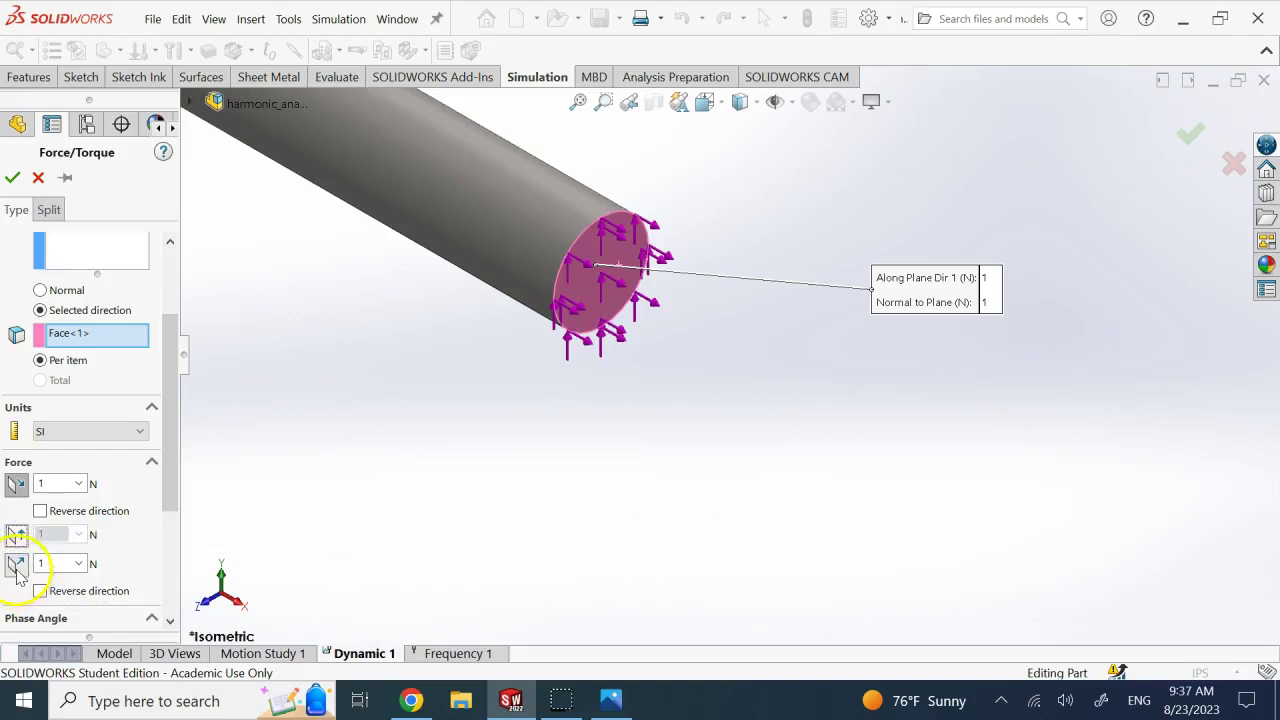
pyautogui.click(16, 564)
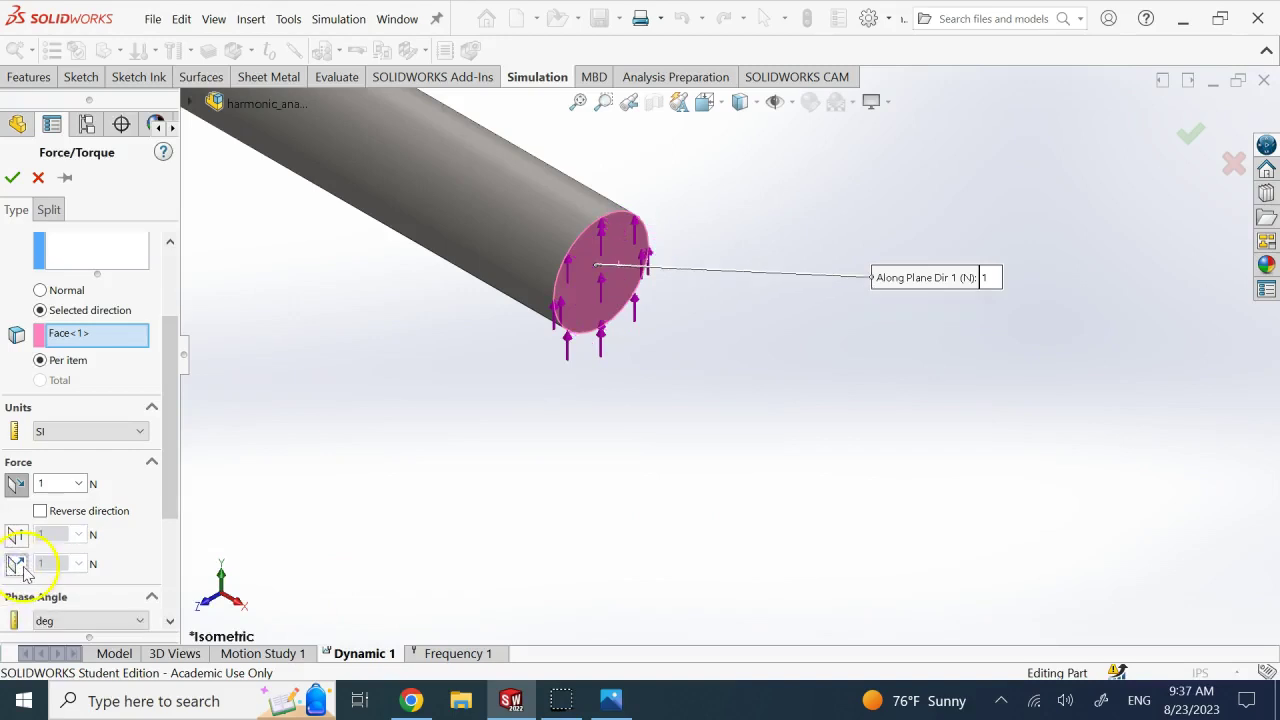
# - Reverse the remaining force component, set it to 50 N and accept the load with a 0 degree phase angle and constant frequency variation
pyautogui.click(40, 511)
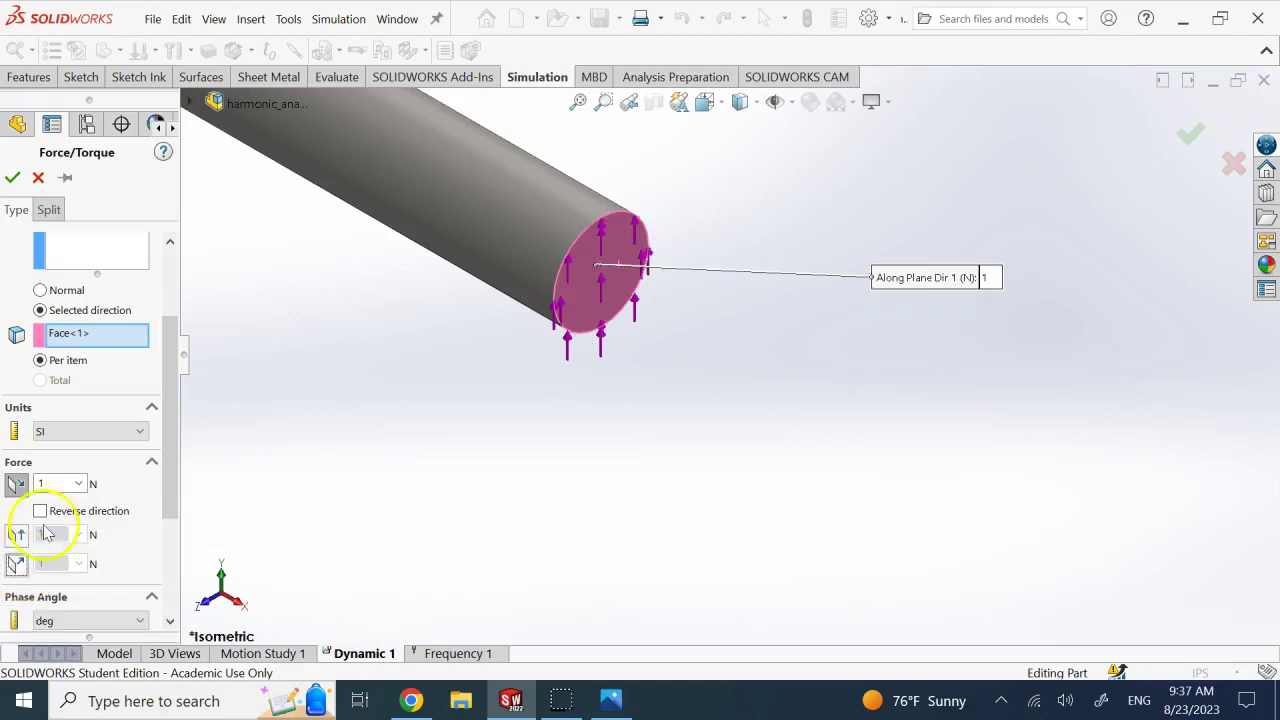
pyautogui.doubleClick(56, 483)
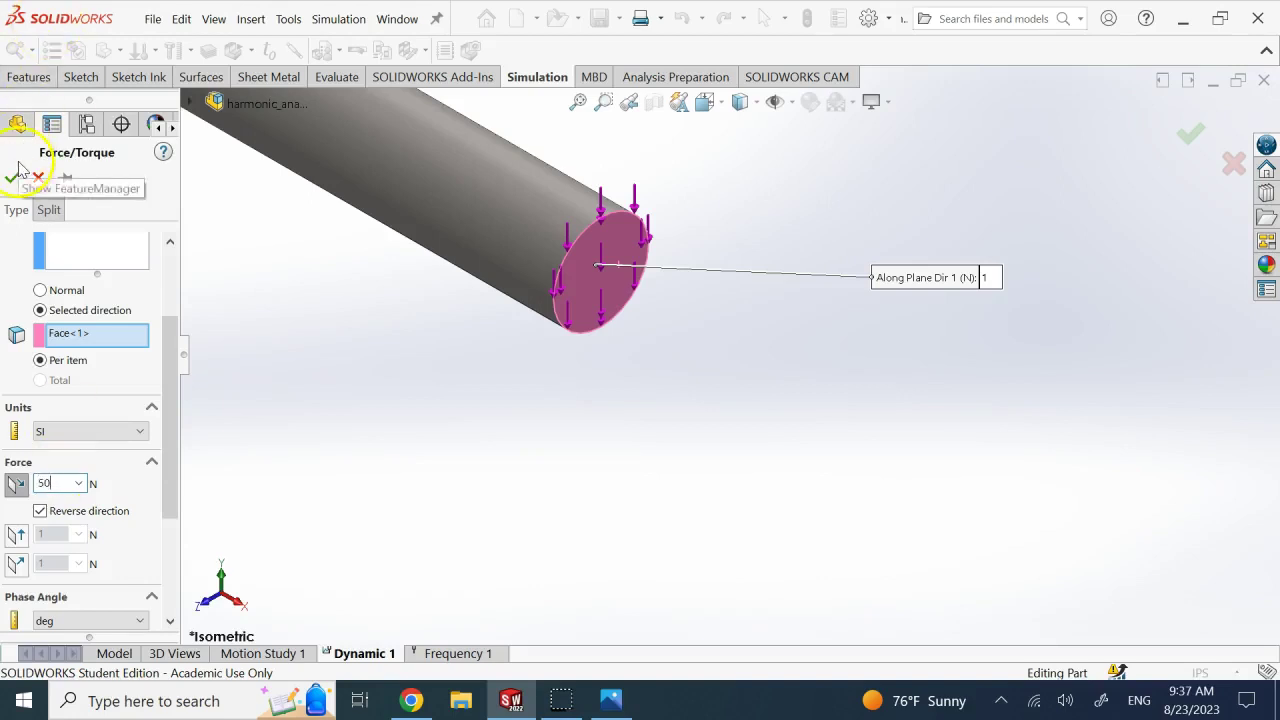
pyautogui.scroll(-3, 168, 354)
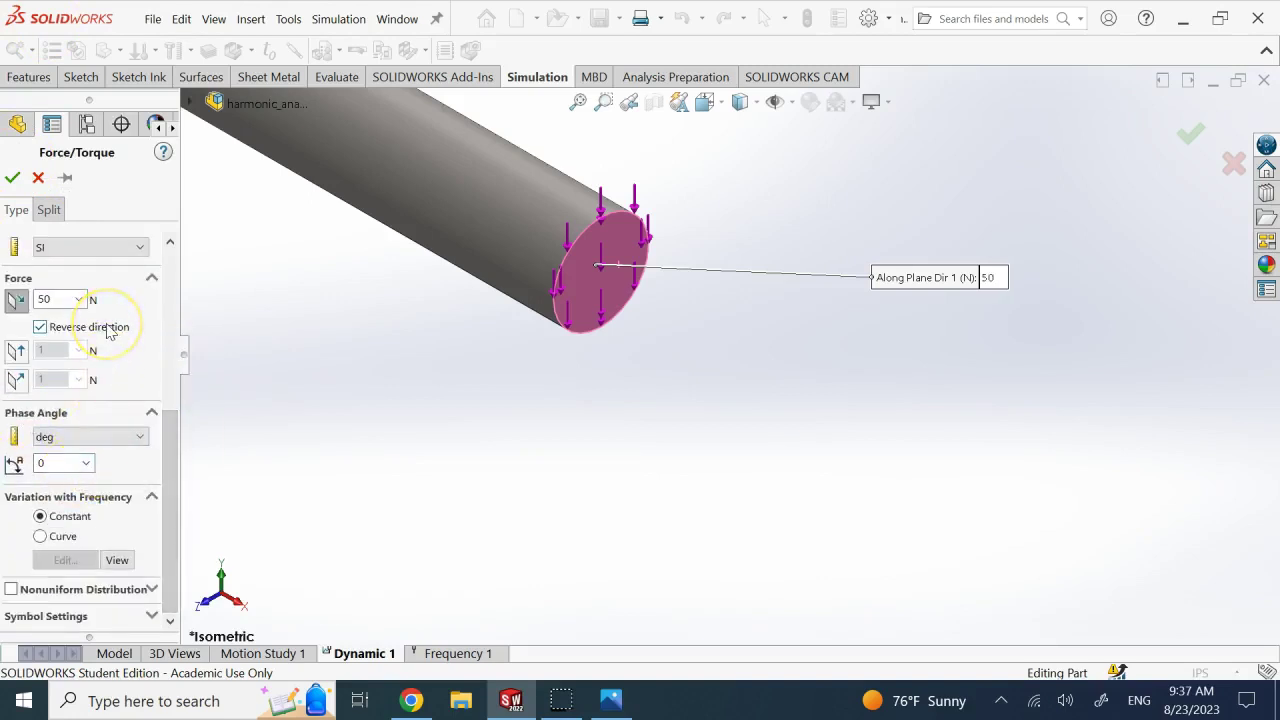
pyautogui.click(53, 298)
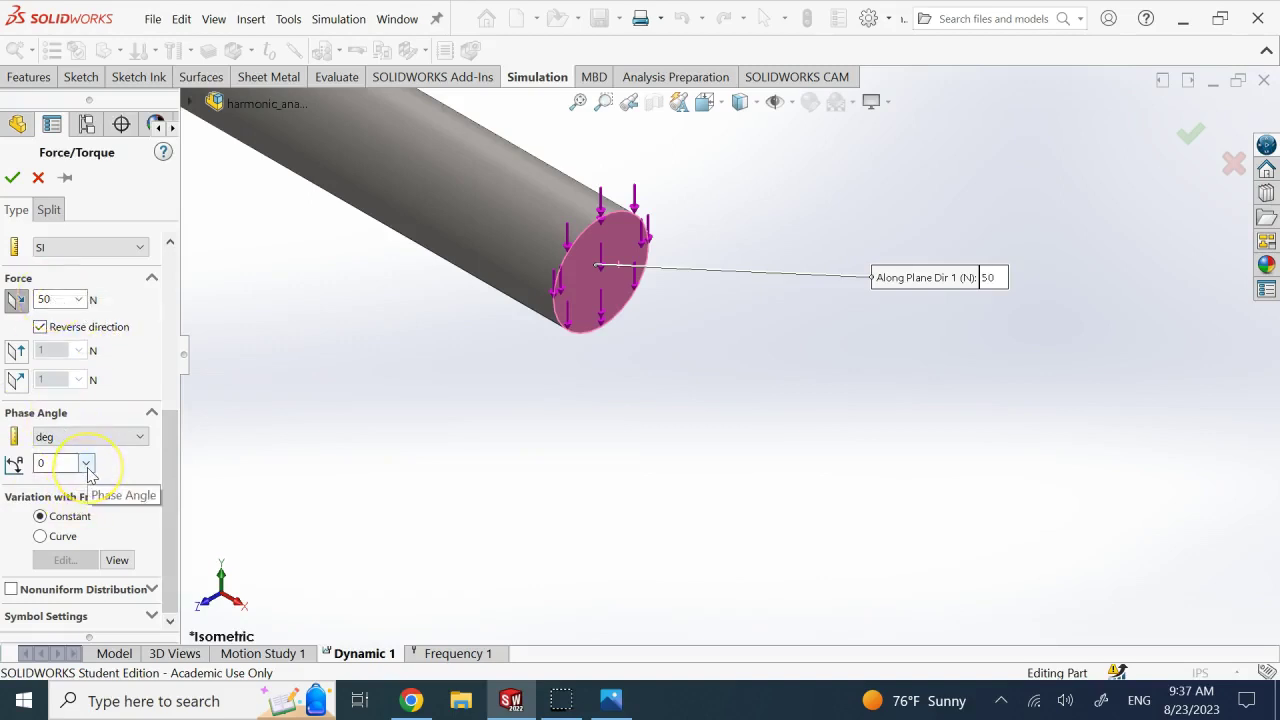
pyautogui.click(14, 178)
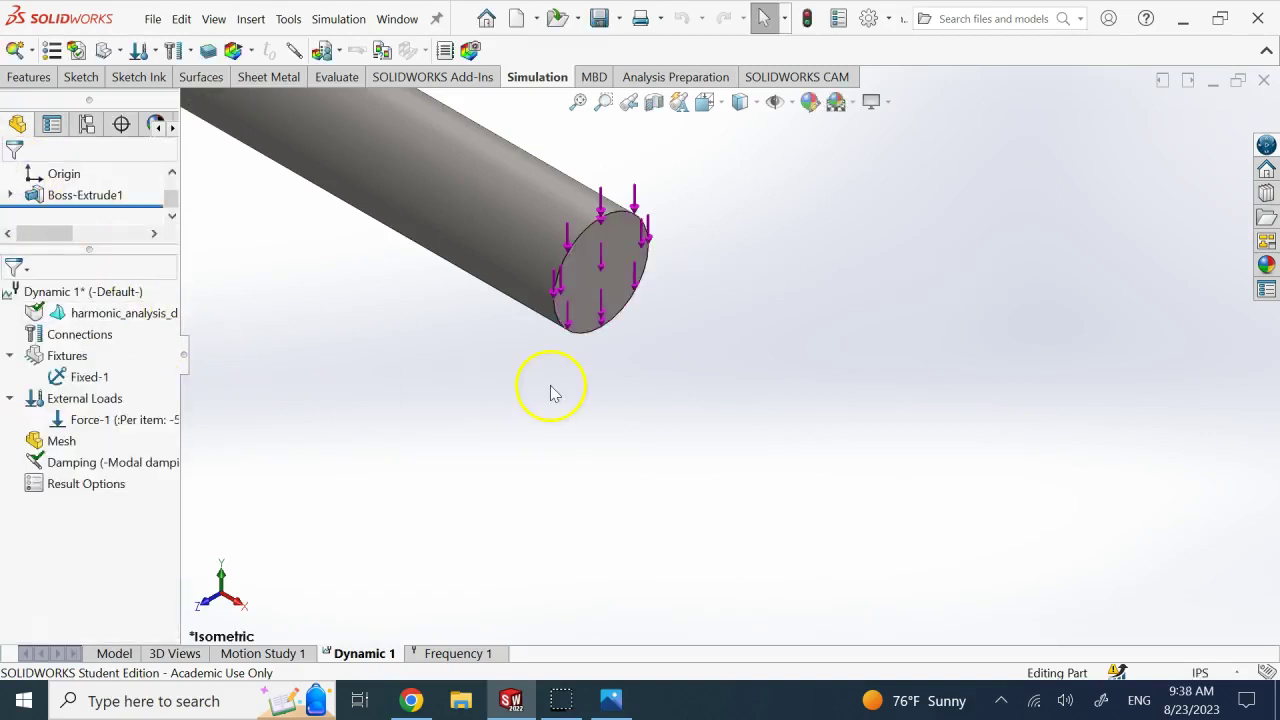
# - Mesh the rod and run the harmonic study
pyautogui.scroll(6, 550, 393)
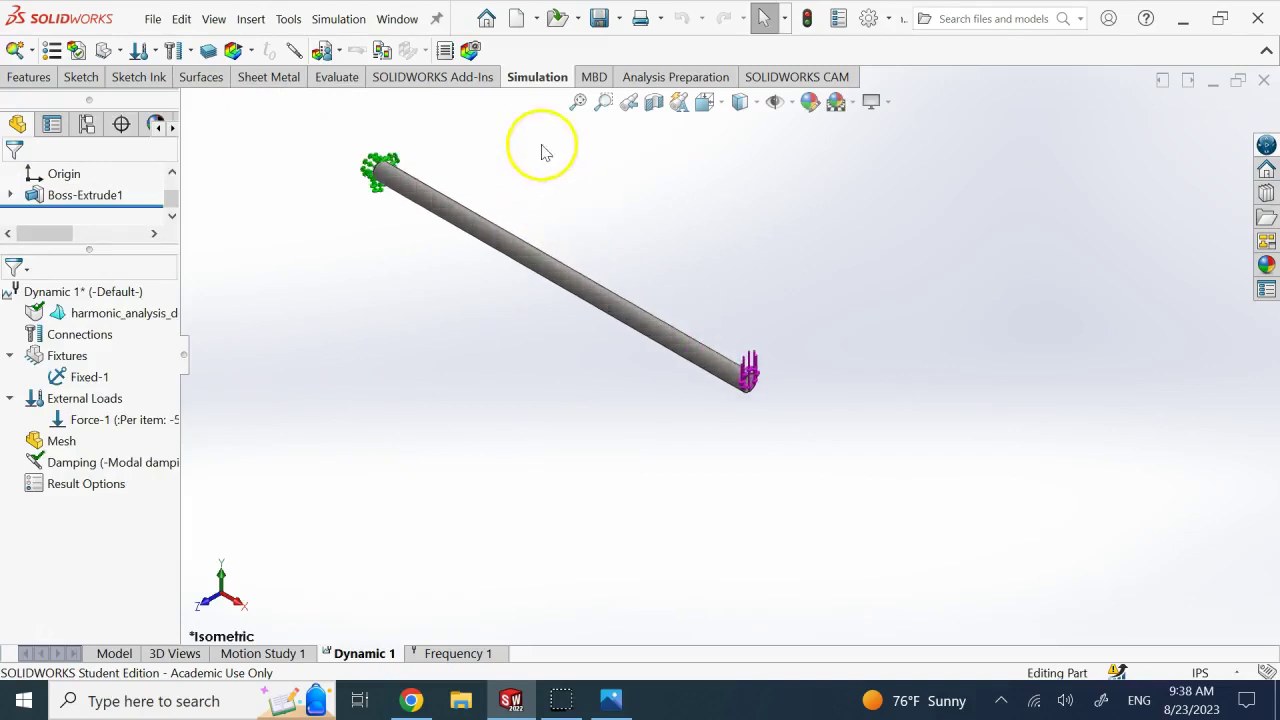
pyautogui.click(577, 102)
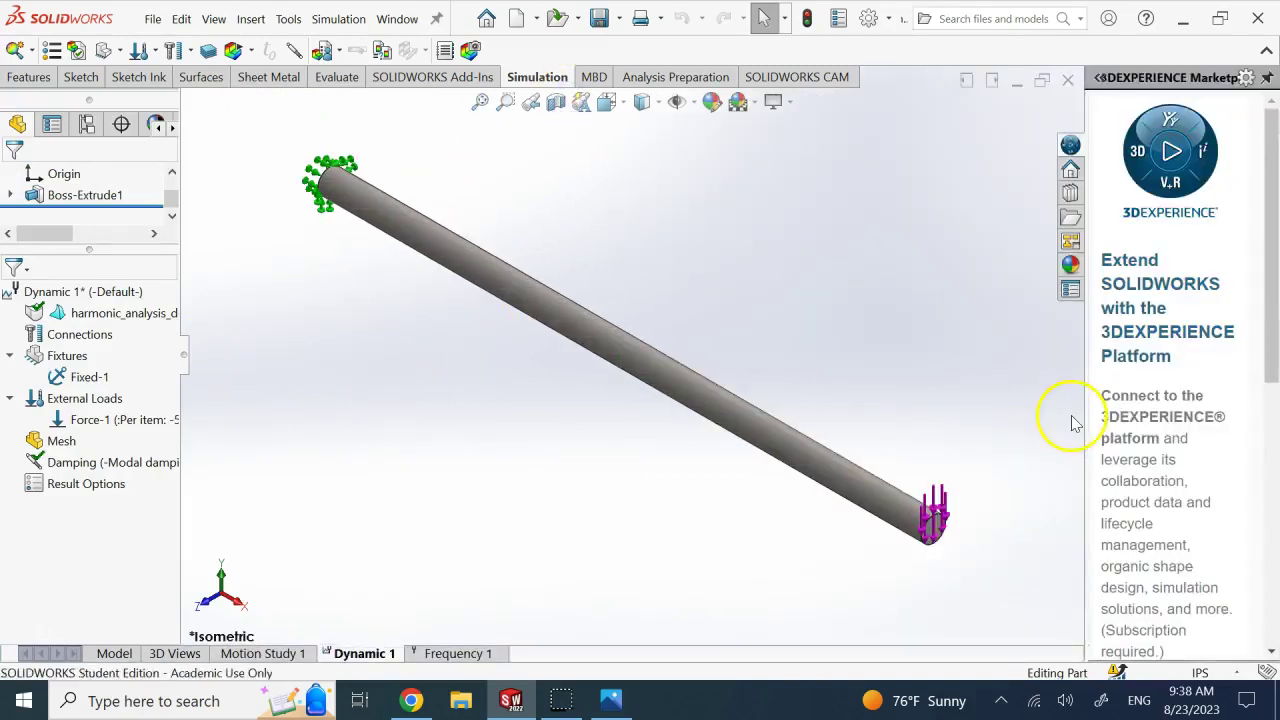
pyautogui.rightClick(72, 446)
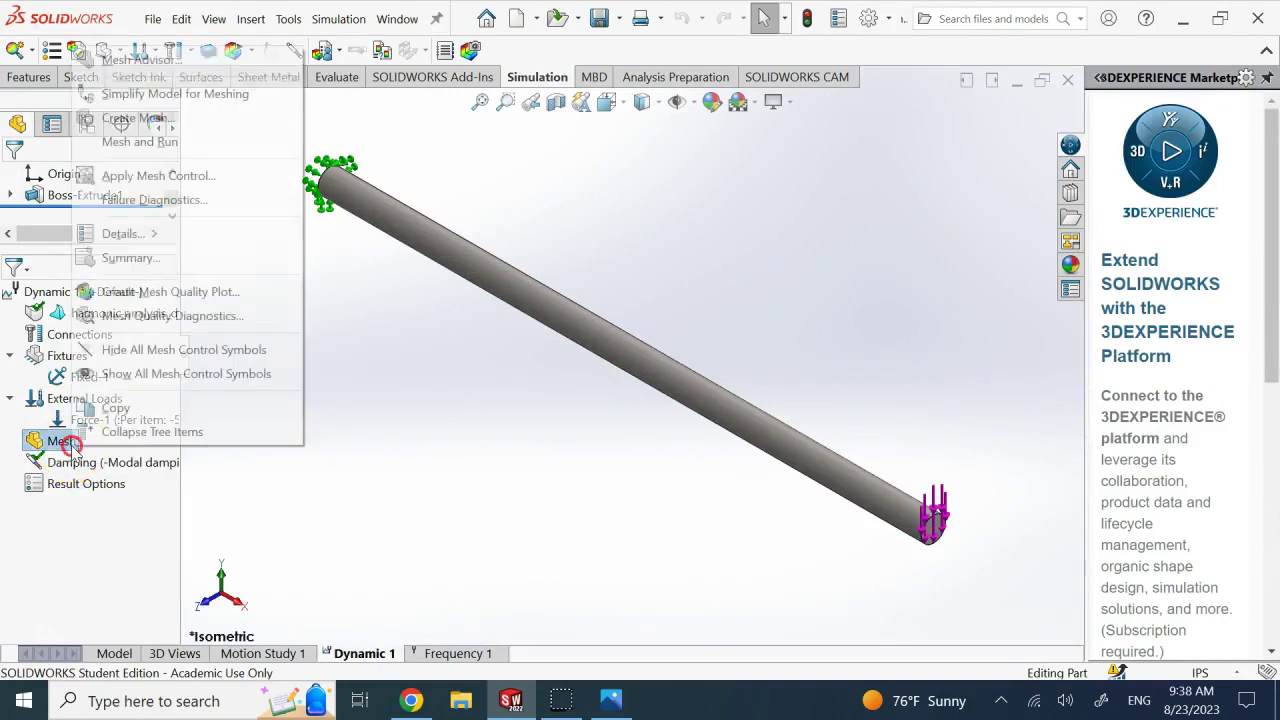
pyautogui.click(160, 142)
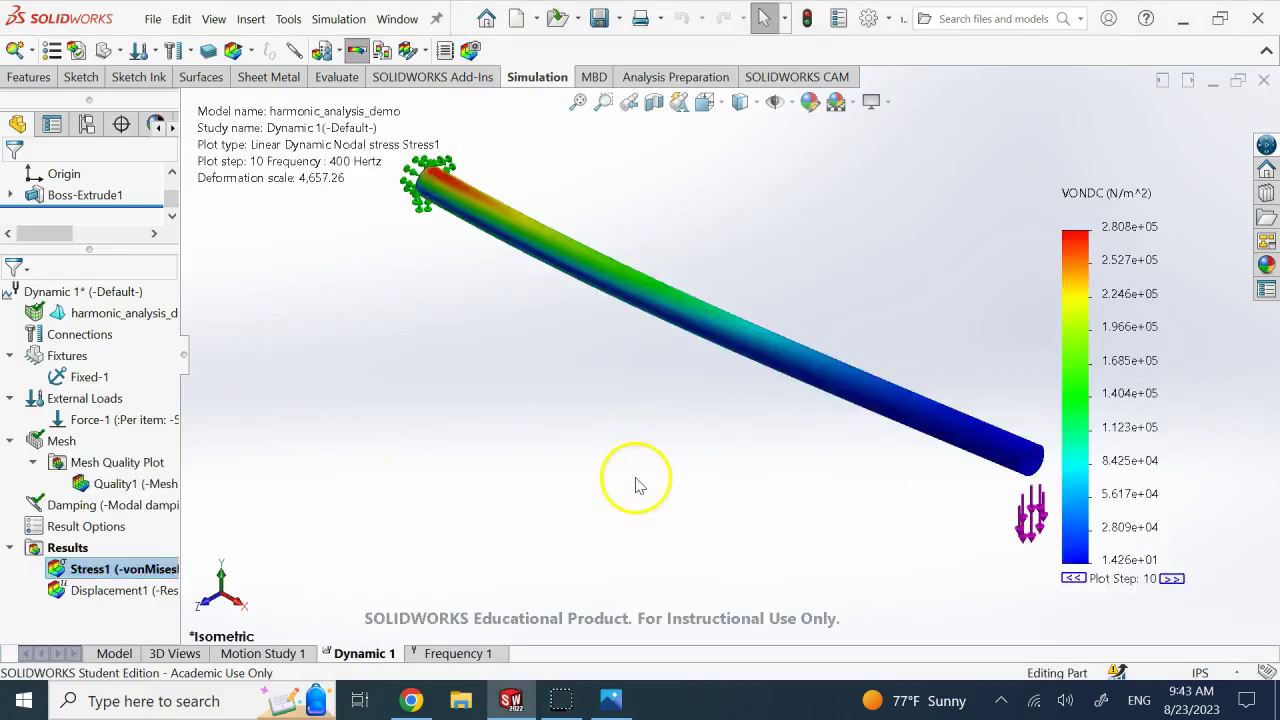
# - Display the resultant displacement plot and play its animation, closing the animation when done
pyautogui.scroll(2, 743, 400)
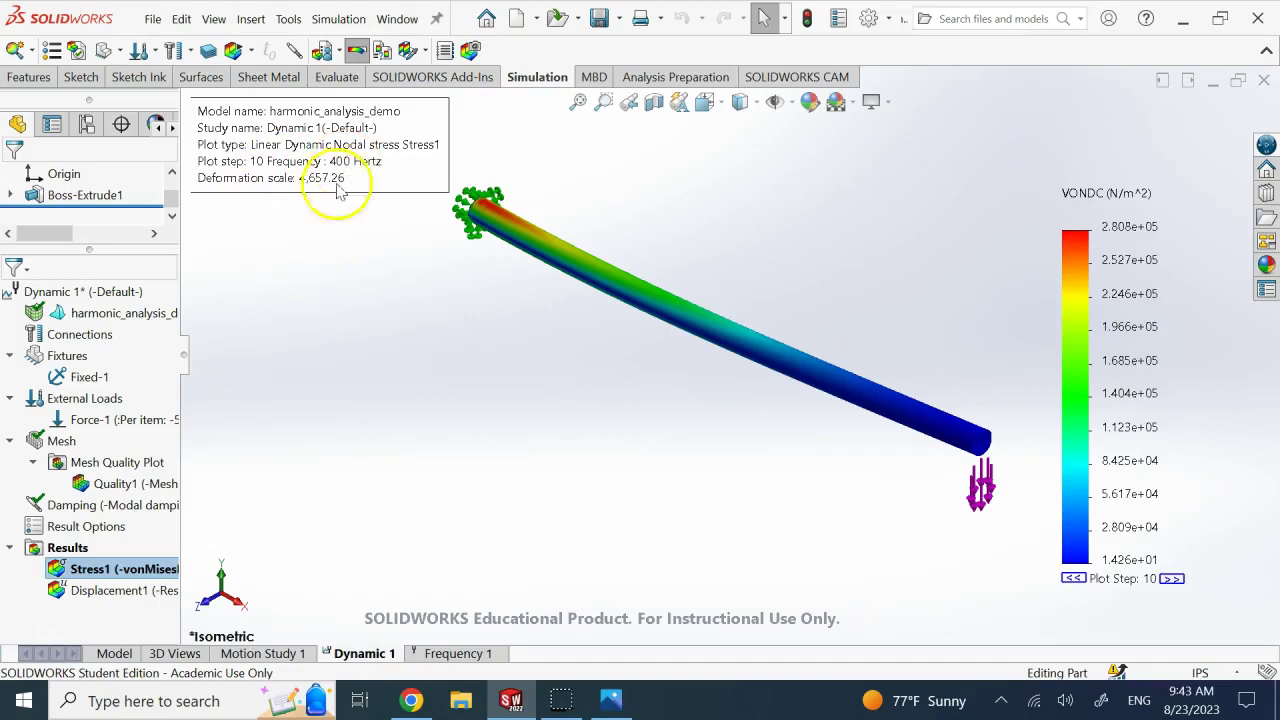
pyautogui.doubleClick(117, 597)
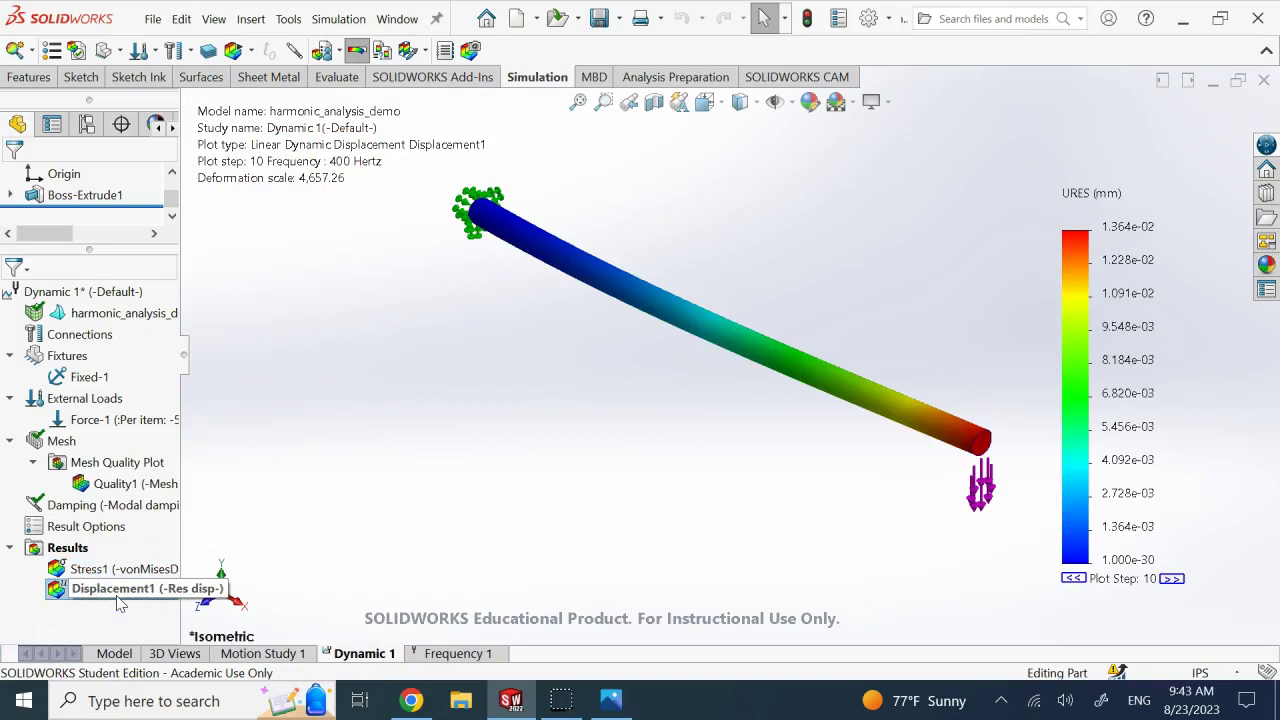
pyautogui.rightClick(117, 599)
pyautogui.click(206, 252)
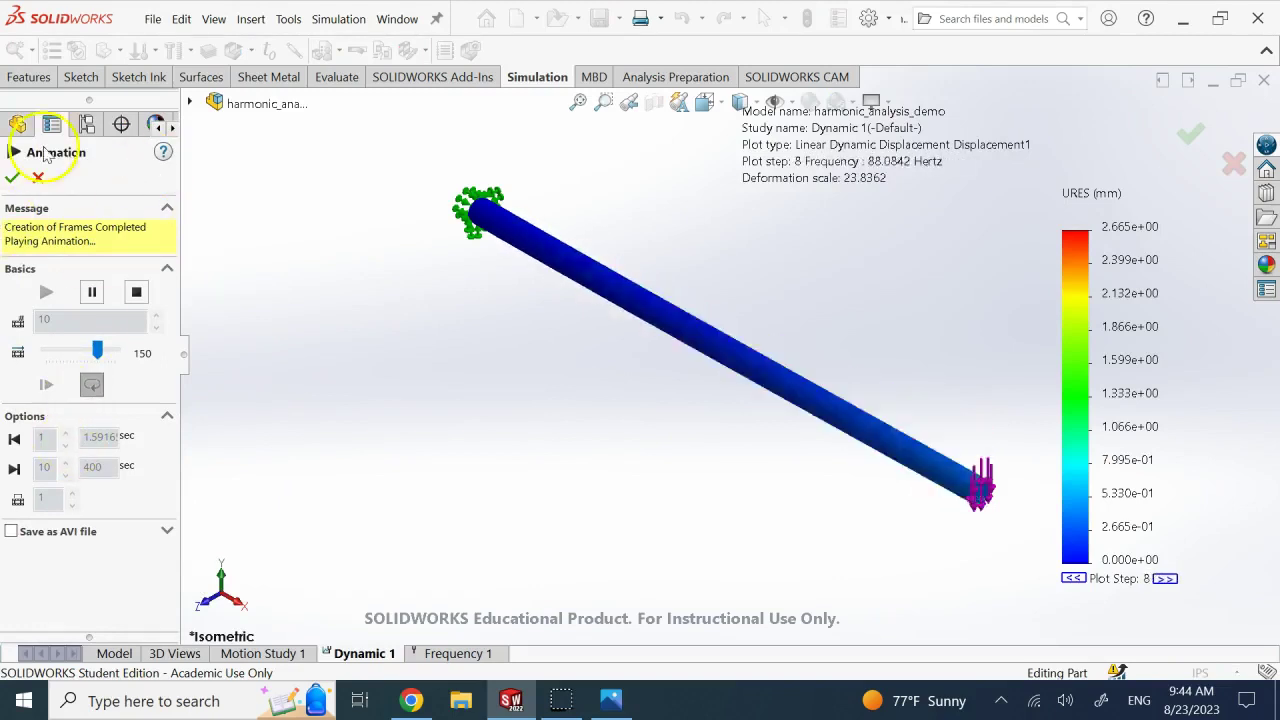
pyautogui.click(12, 177)
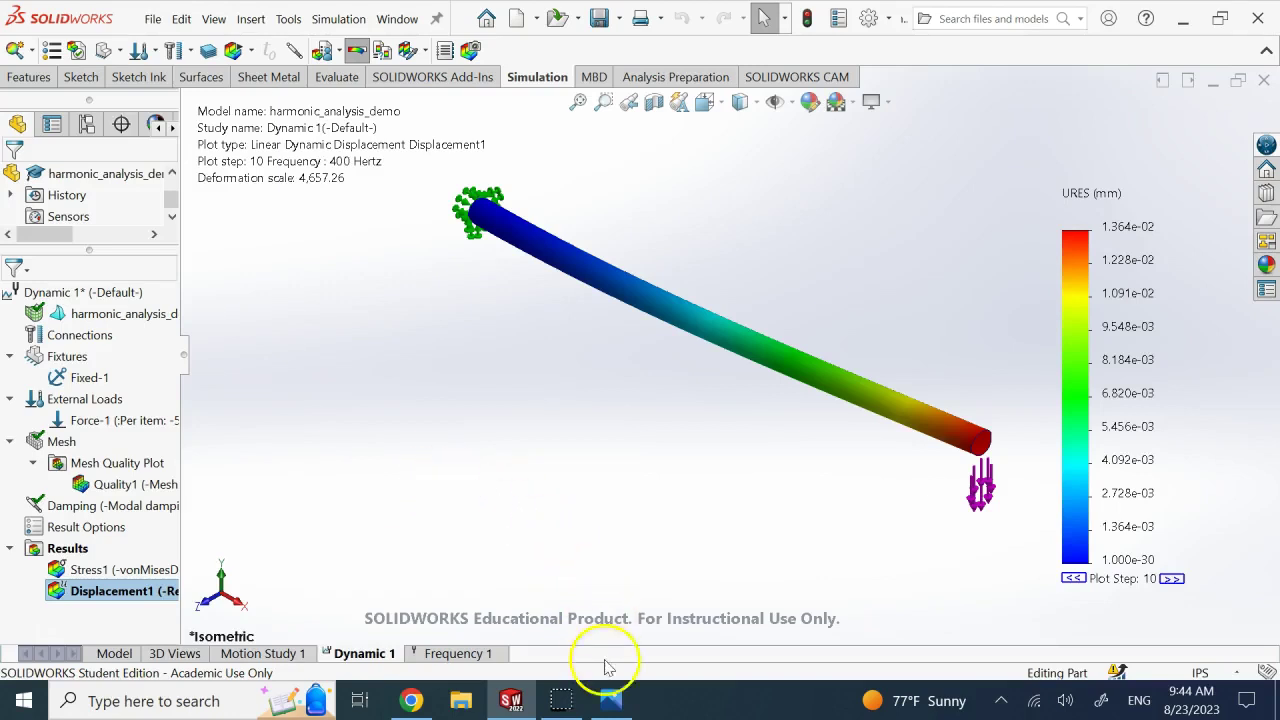
# - Check the saved plot Untitled.png in the image viewer, and in SOLIDWORKS set up a response graph of resultant displacement in mm for rod-end nodes
pyautogui.click(610, 700)
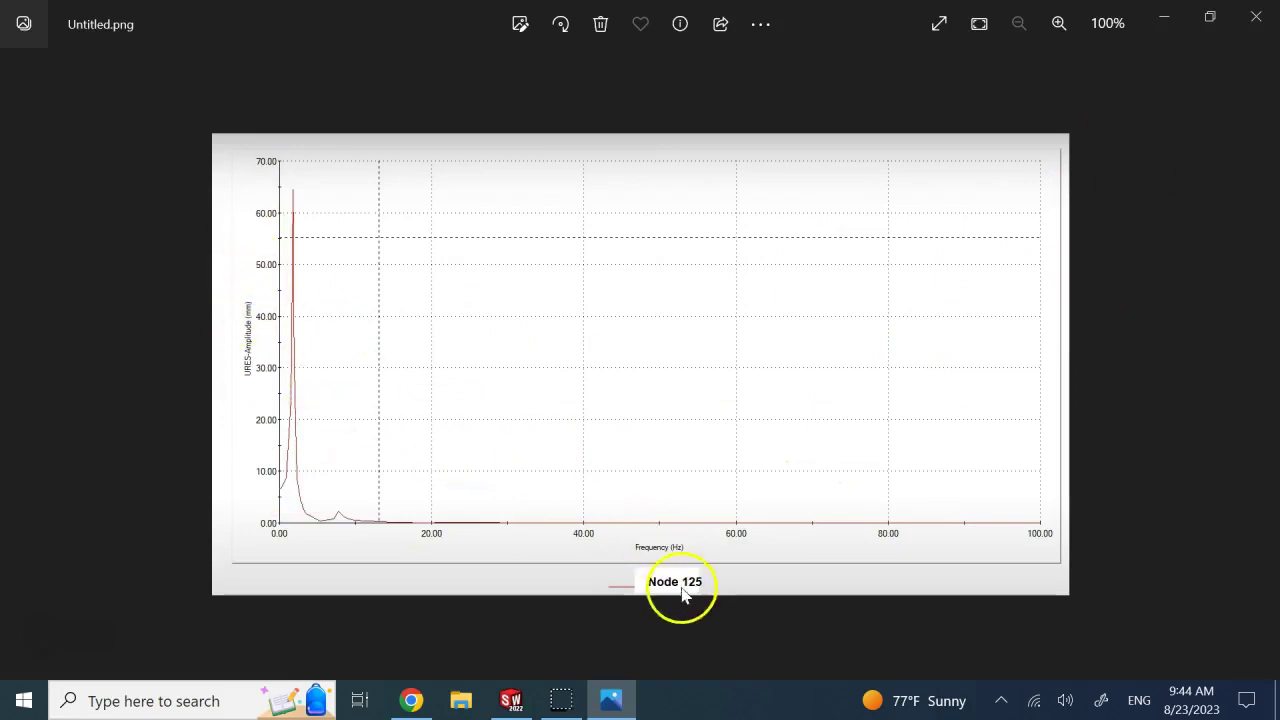
pyautogui.click(512, 700)
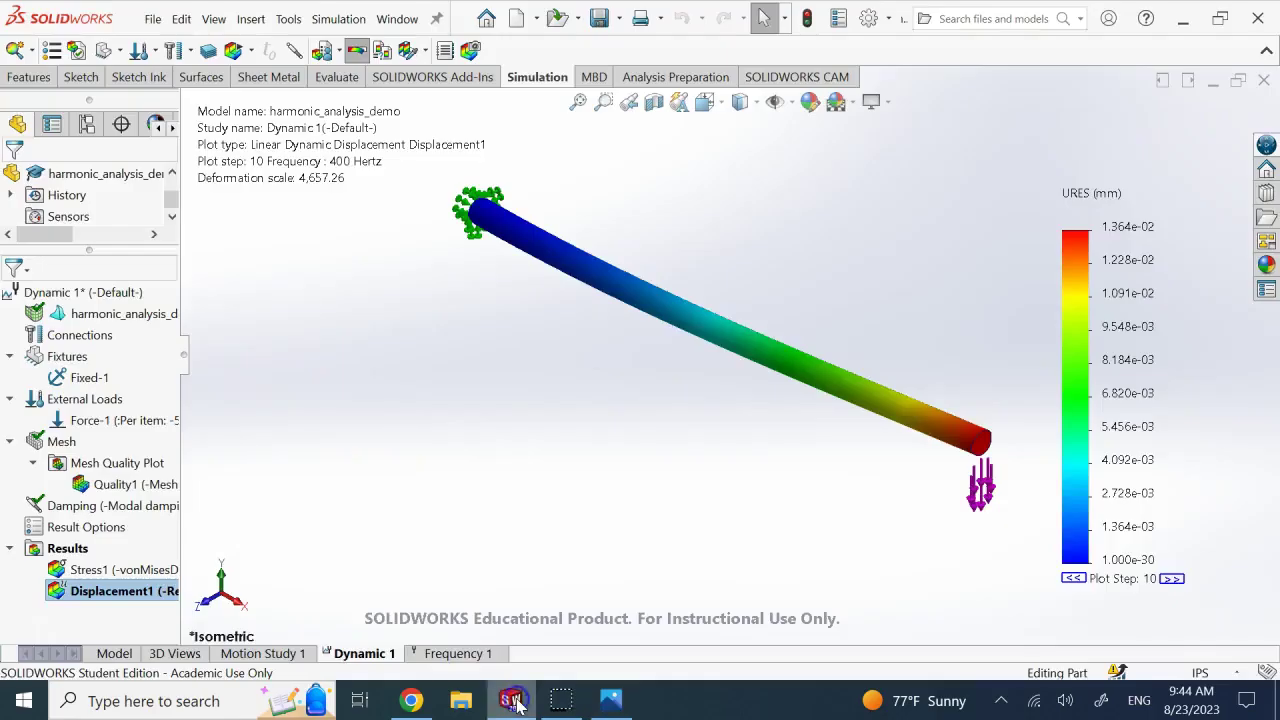
pyautogui.click(72, 551)
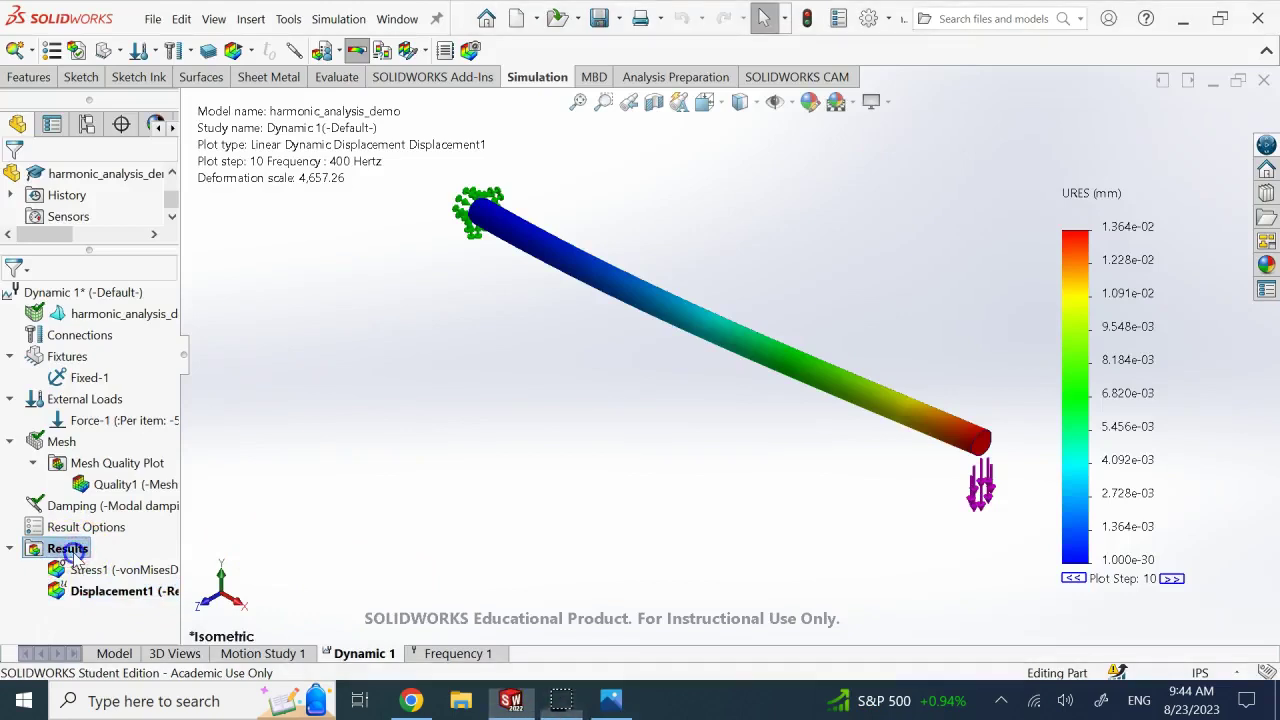
pyautogui.rightClick(70, 550)
pyautogui.rightClick(46, 554)
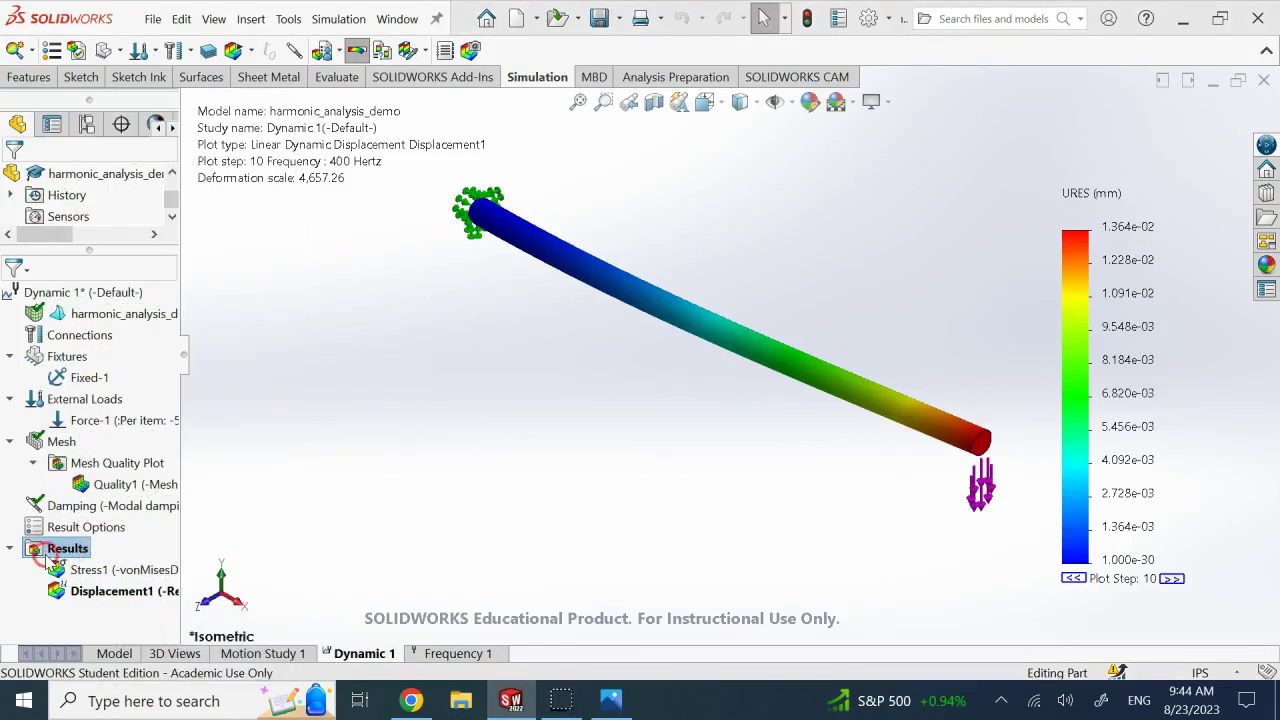
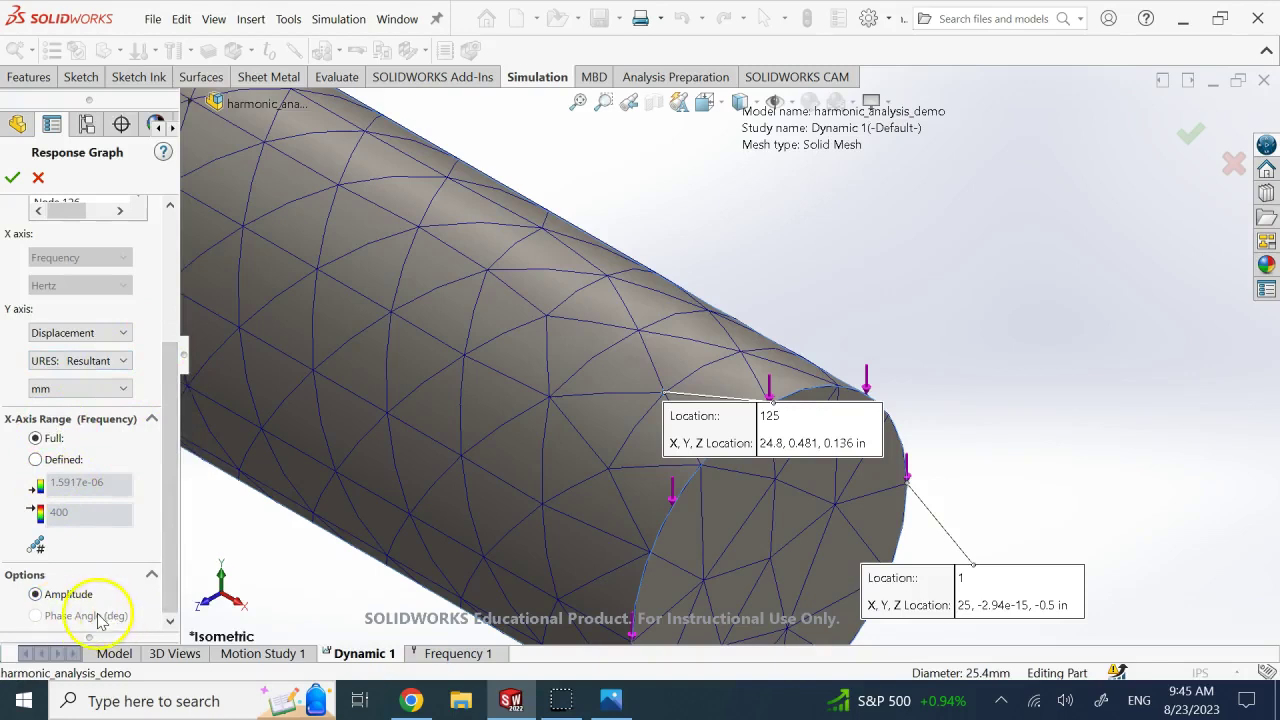
# - Move the callouts of nodes 1 and 125 apart so both sit clear of the rod's free end
pyautogui.scroll(4, 617, 414)
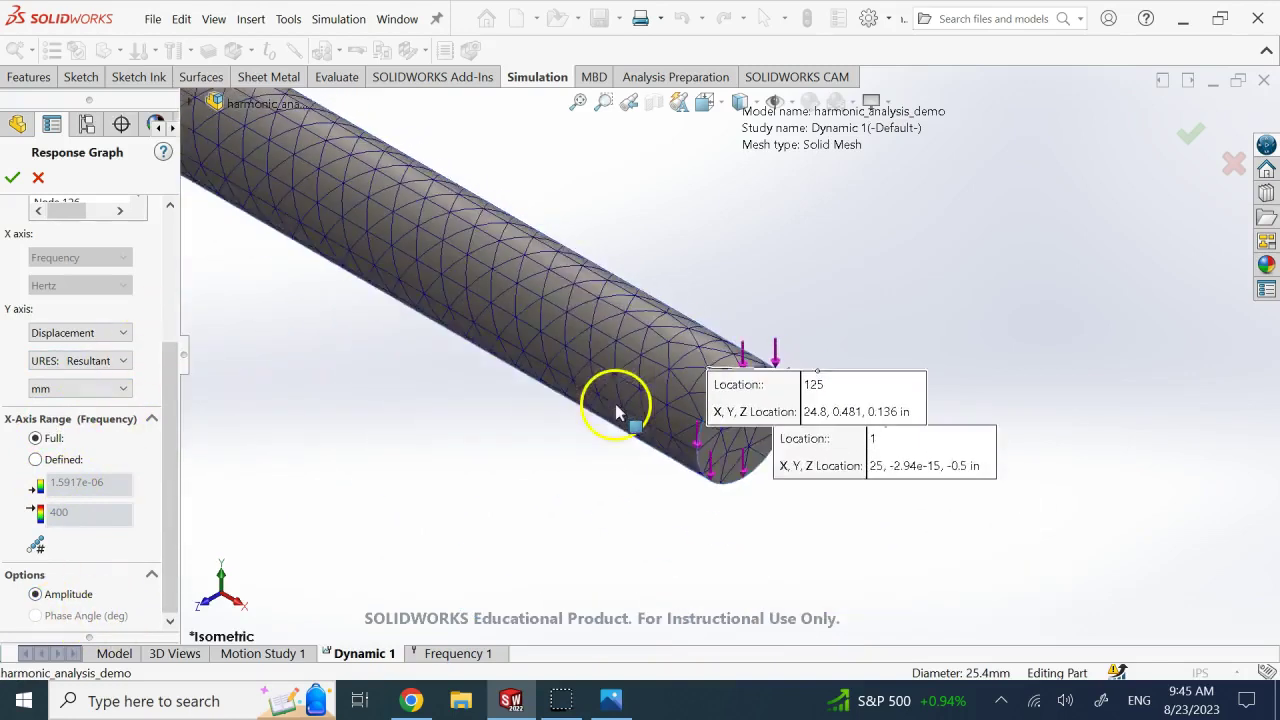
pyautogui.click(580, 100)
pyautogui.moveTo(1086, 370); pyautogui.dragTo(1274, 362)
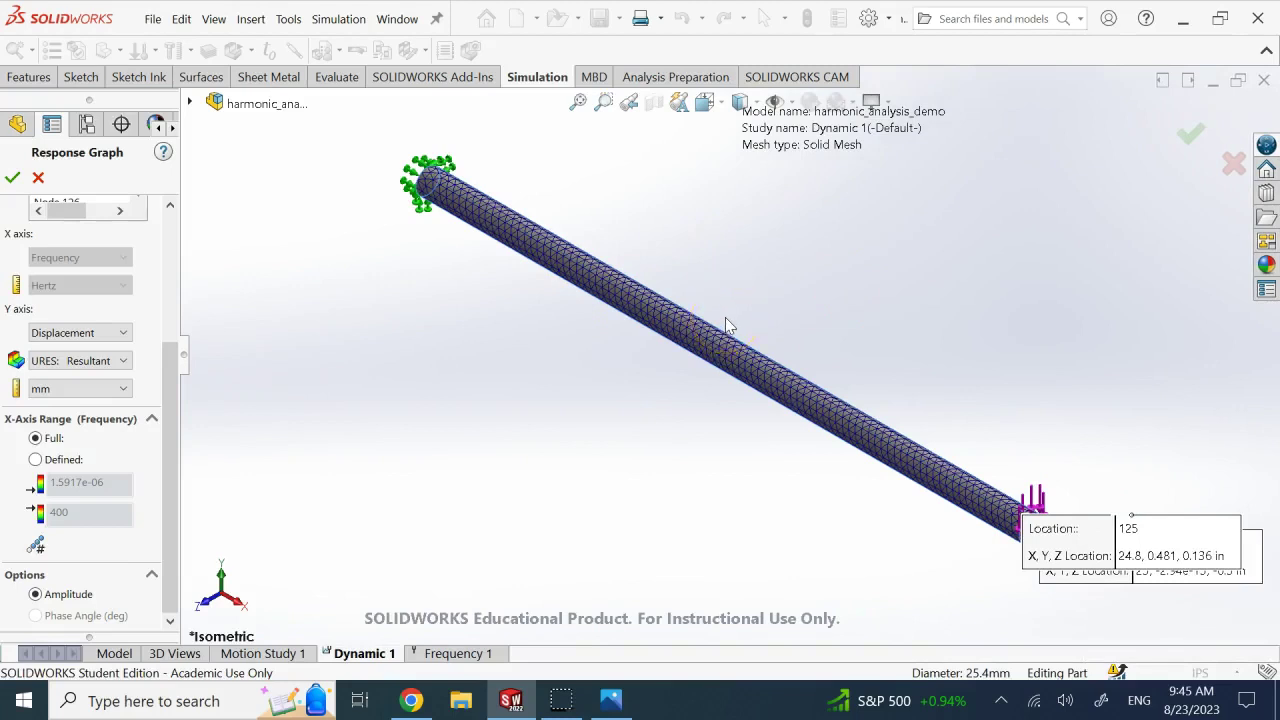
pyautogui.click(252, 400)
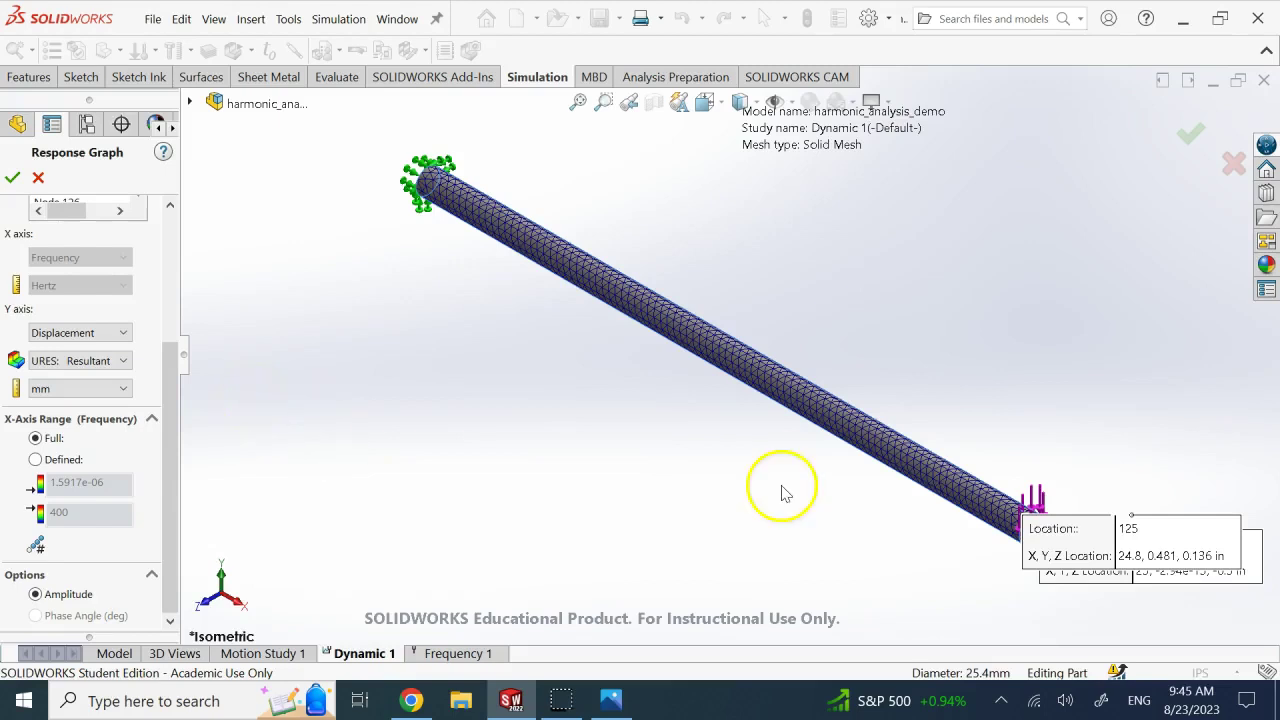
pyautogui.moveTo(1043, 541); pyautogui.dragTo(1057, 347)
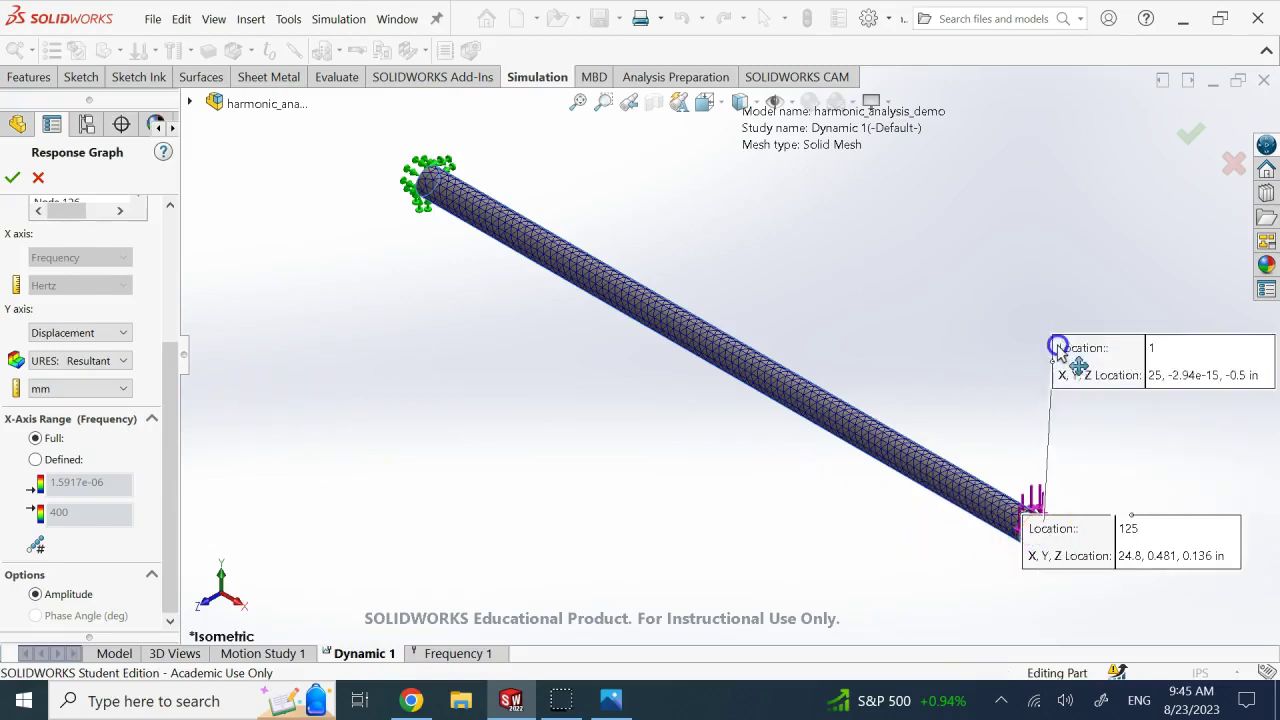
pyautogui.moveTo(1074, 557); pyautogui.dragTo(1053, 605)
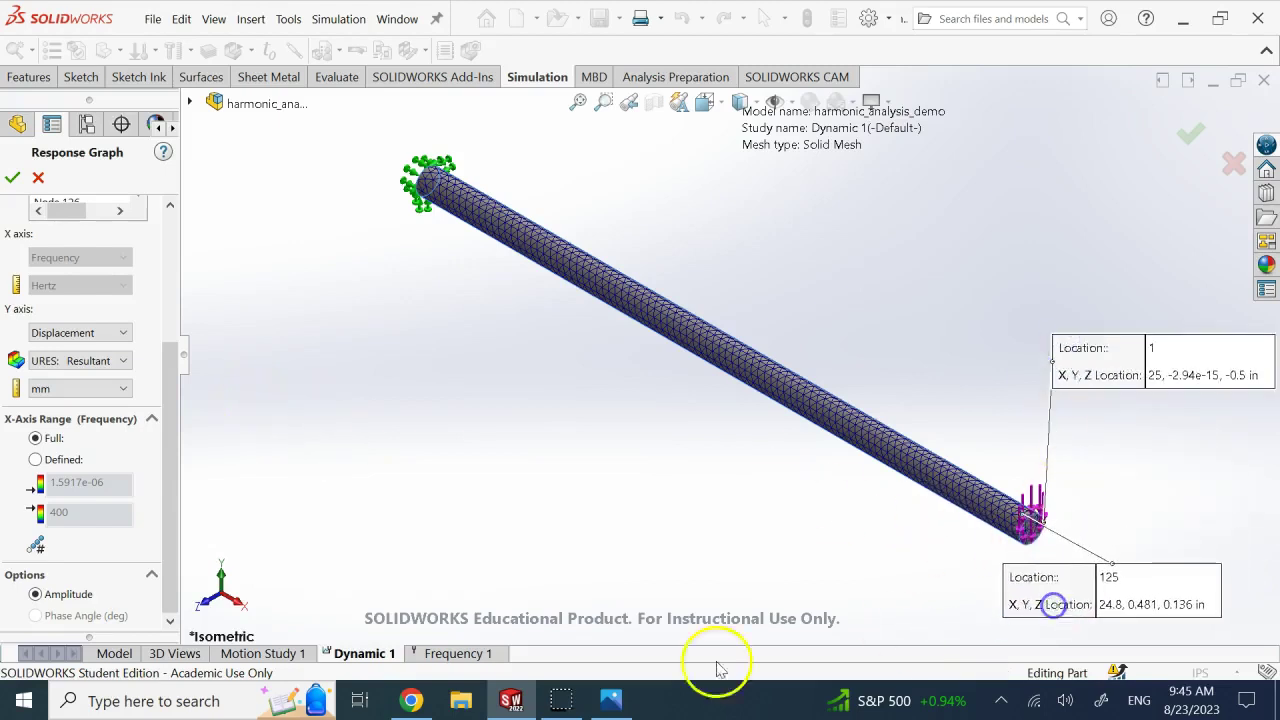
# - Review the saved frequency response plot of node 125, close the image viewer and accept the response graph in SOLIDWORKS
pyautogui.click(610, 700)
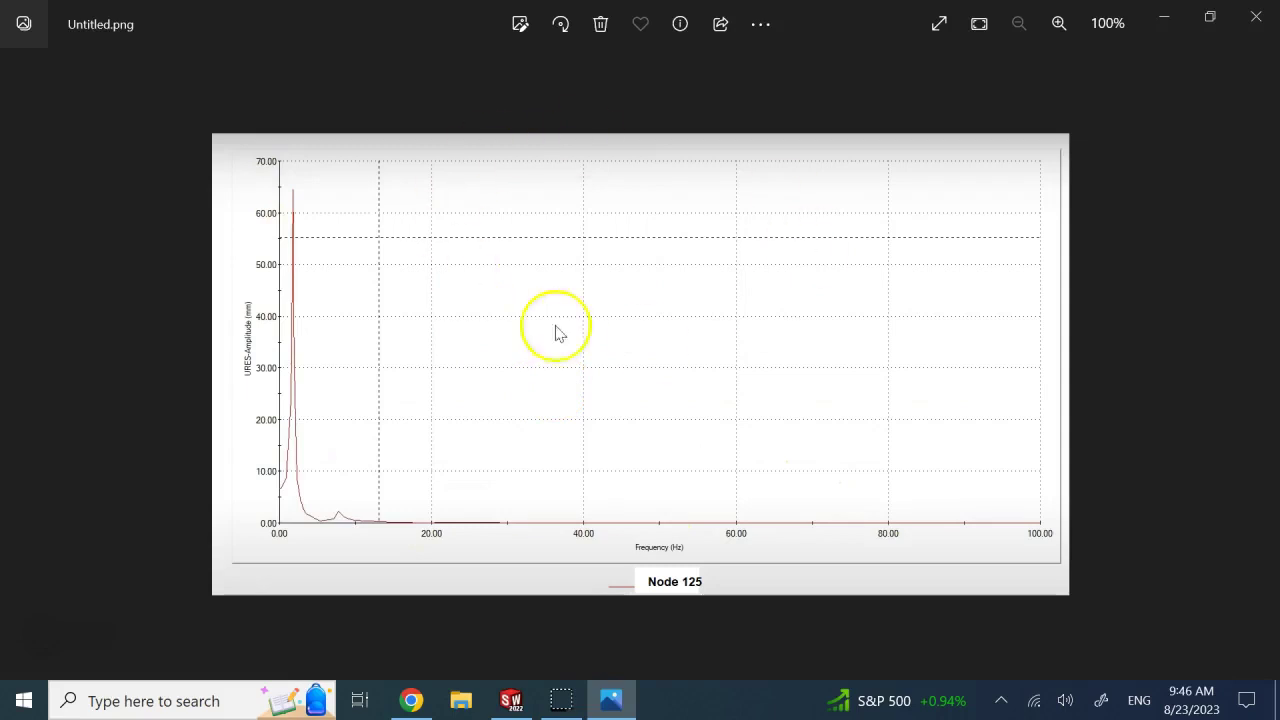
pyautogui.click(1258, 16)
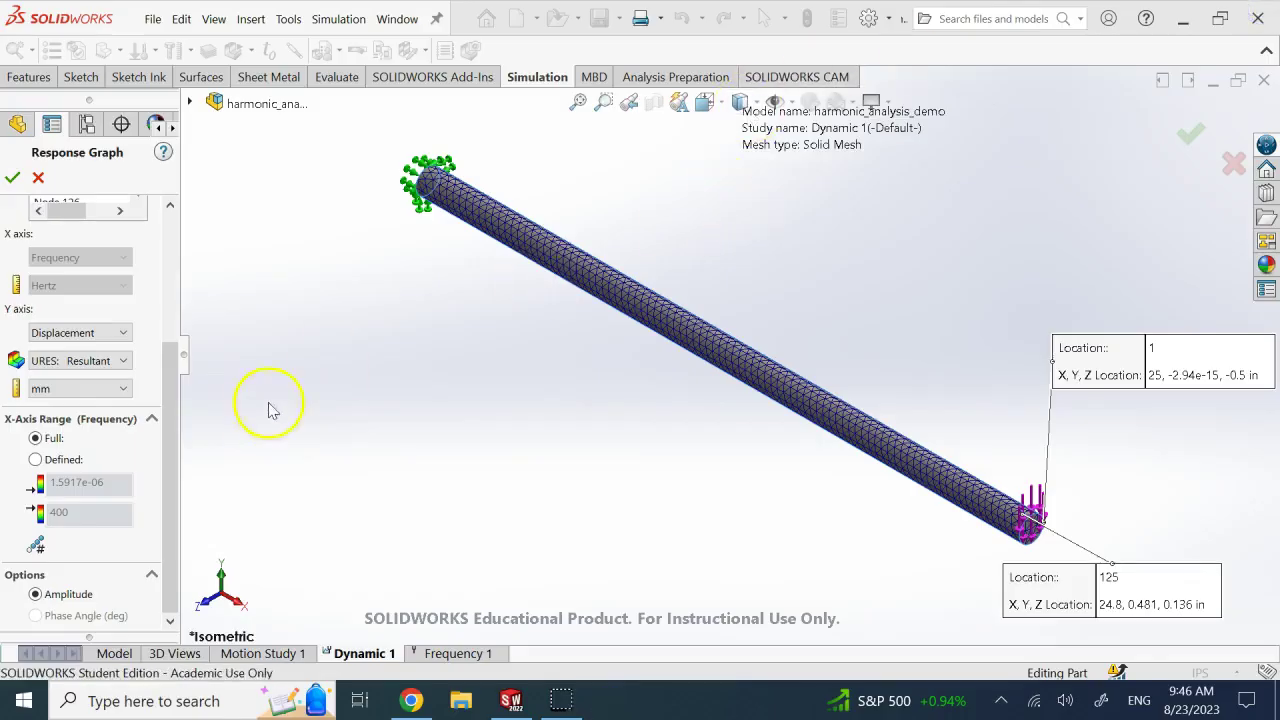
pyautogui.click(11, 180)
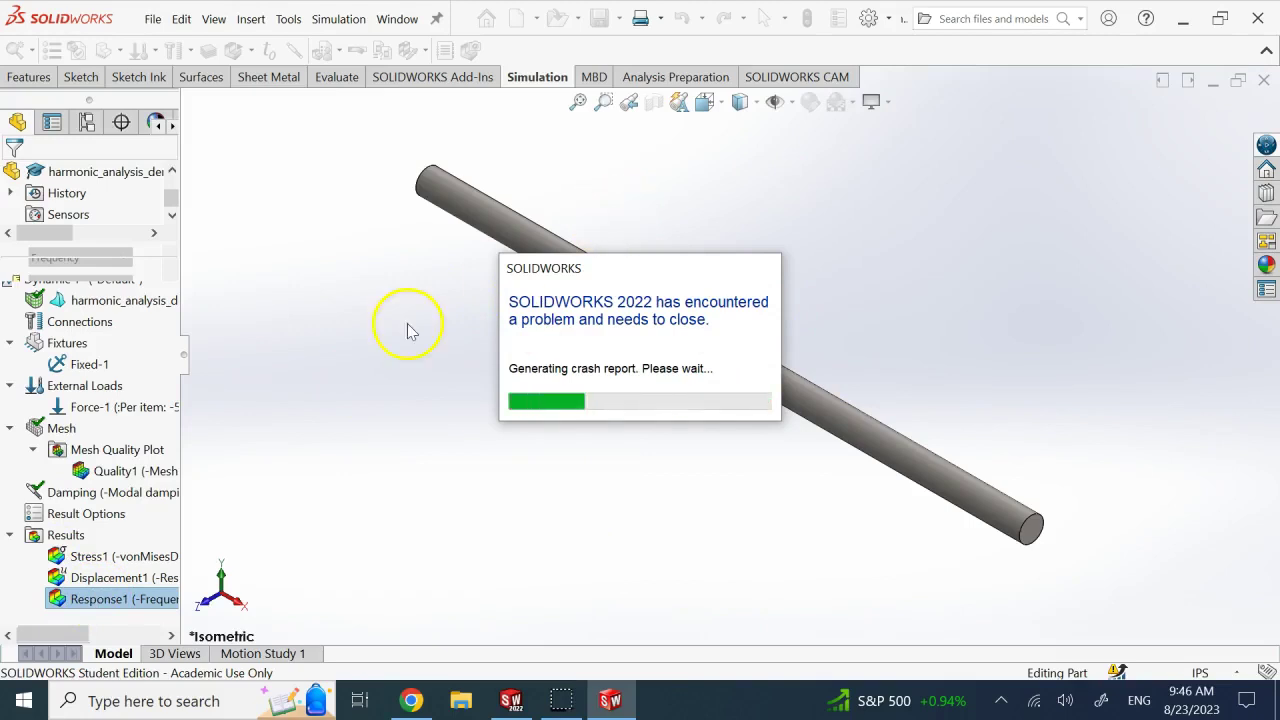
# - Dismiss the SOLIDWORKS error report without restarting the program
pyautogui.moveTo(589, 275); pyautogui.dragTo(397, 440)
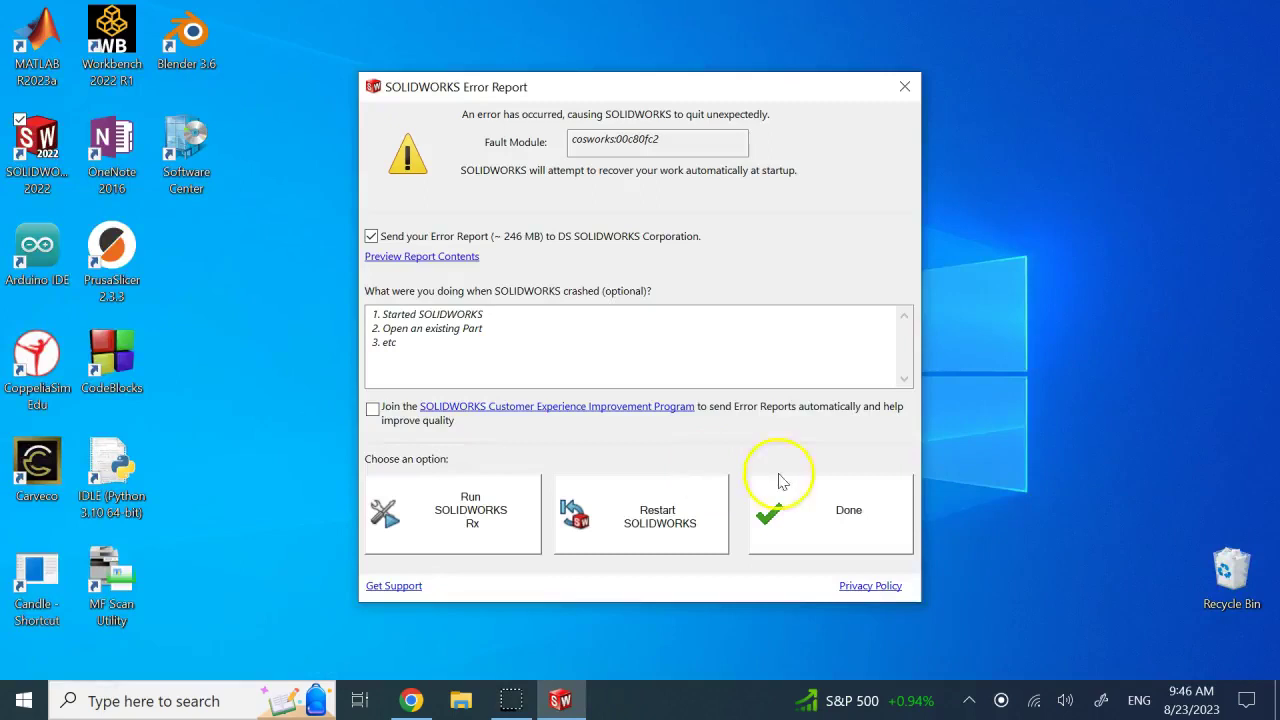
pyautogui.click(848, 522)
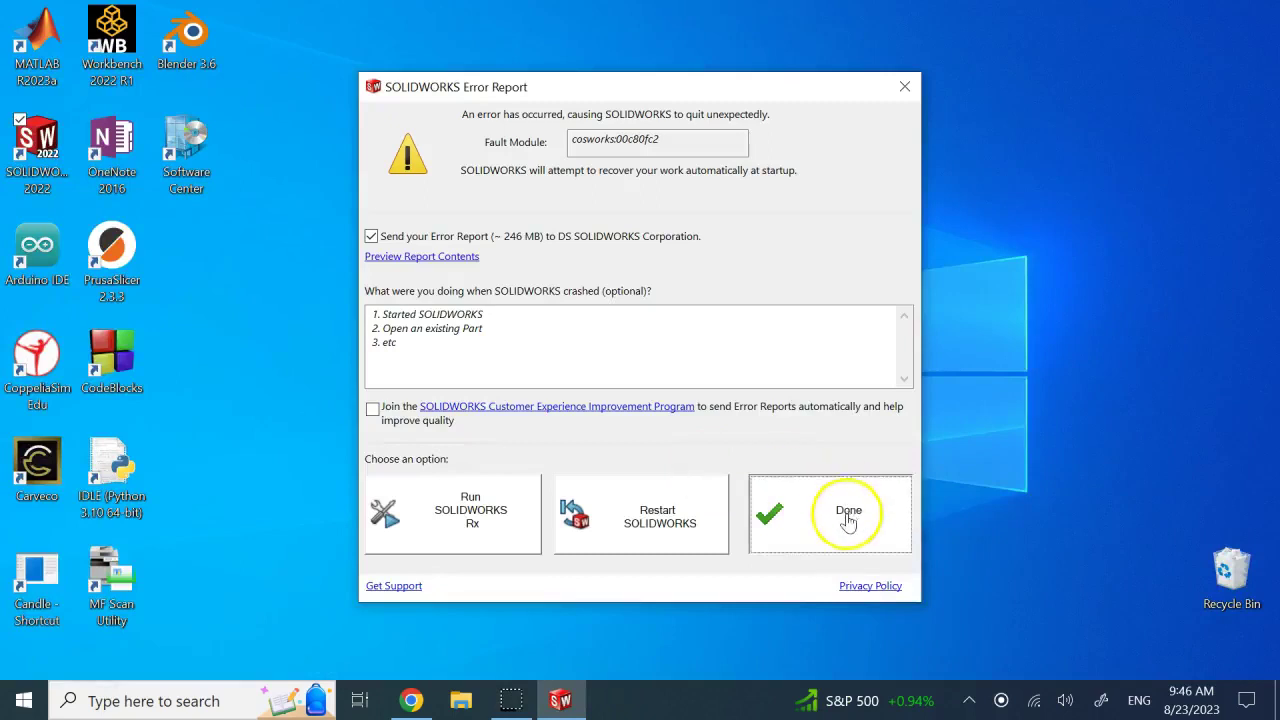